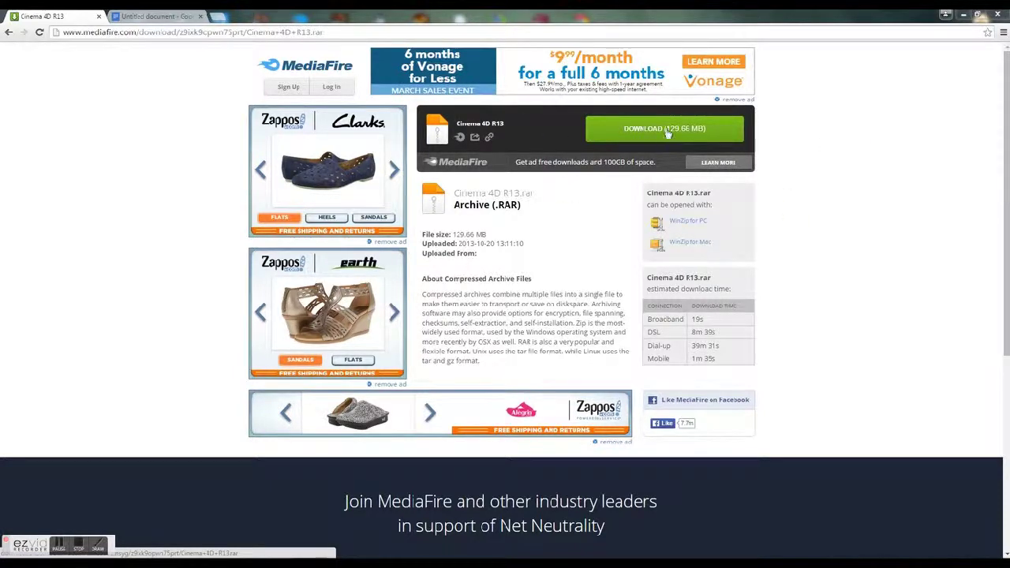
Step: Download the 129.66 MB Cinema 4D R13.rar archive from MediaFire
click(666, 134)
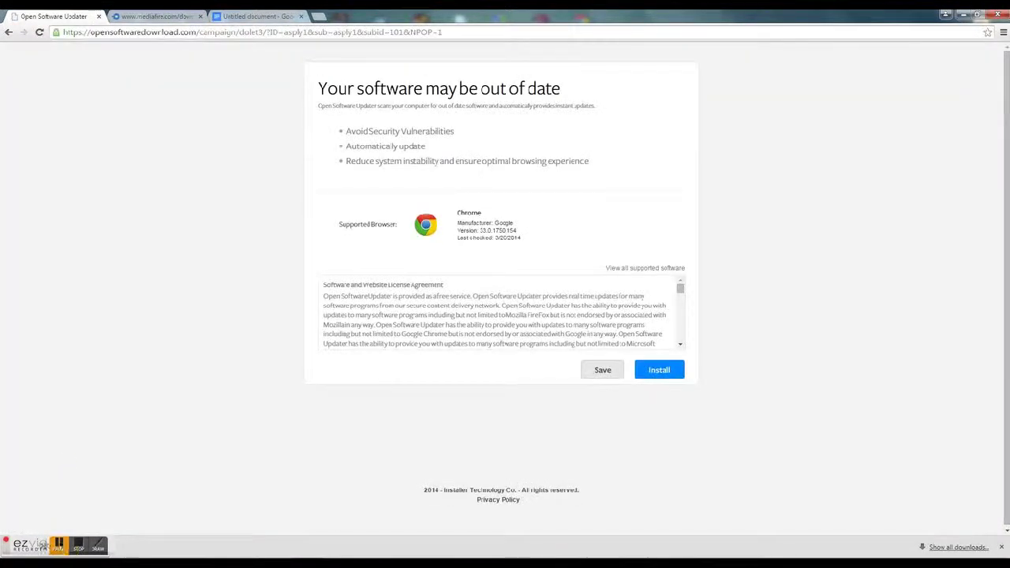
Step: Close the MediaFire tab, then snap Chrome to the right half and widen it slightly
drag(41, 544, 215, 397)
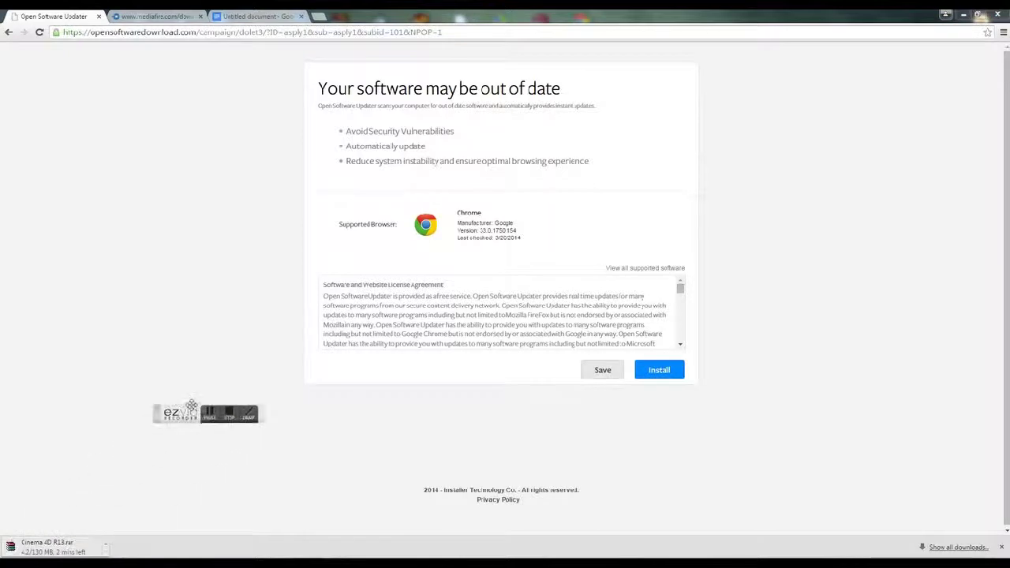
click(200, 15)
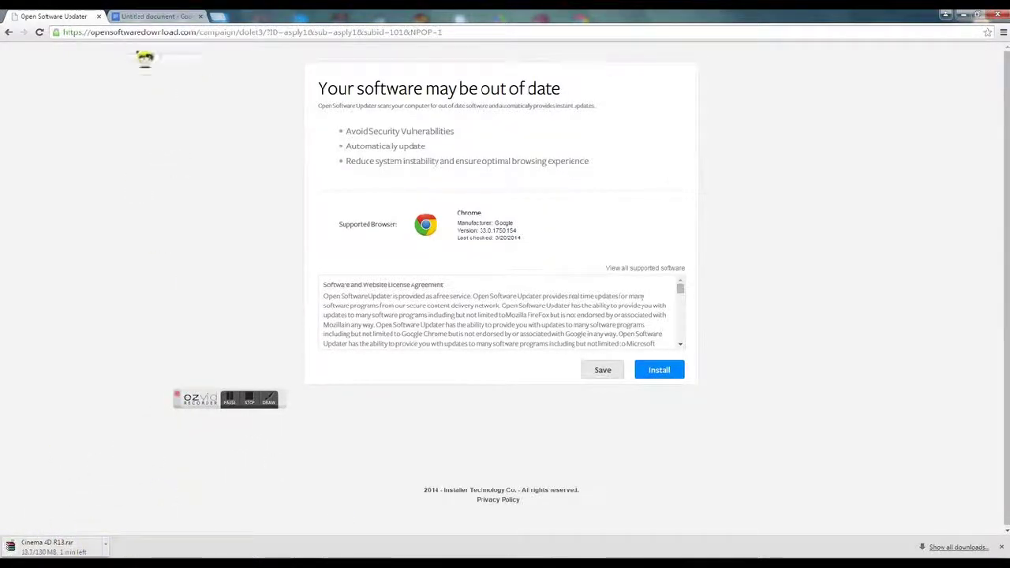
click(964, 14)
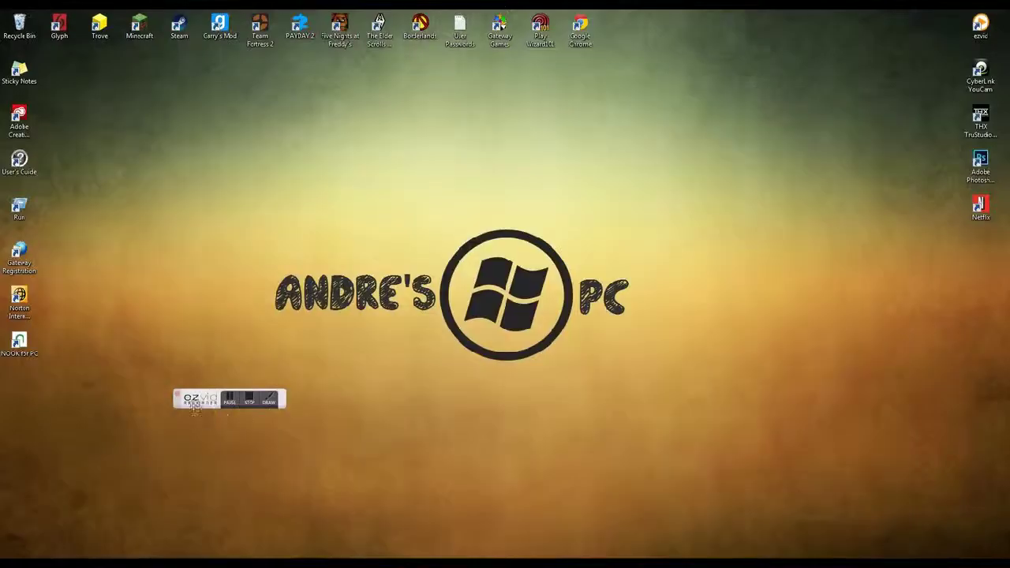
drag(194, 406, 46, 525)
click(308, 475)
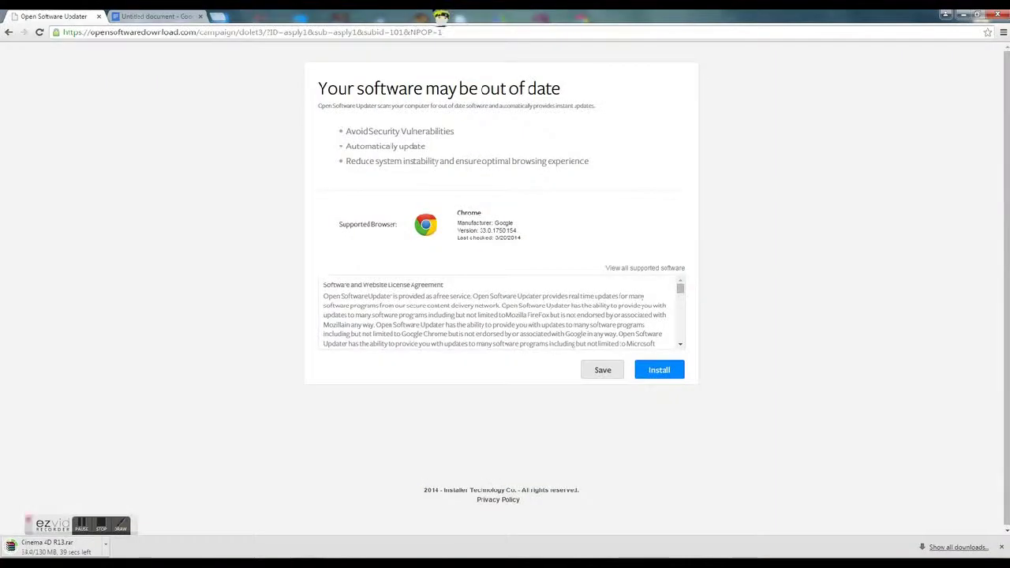
key(super+Right)
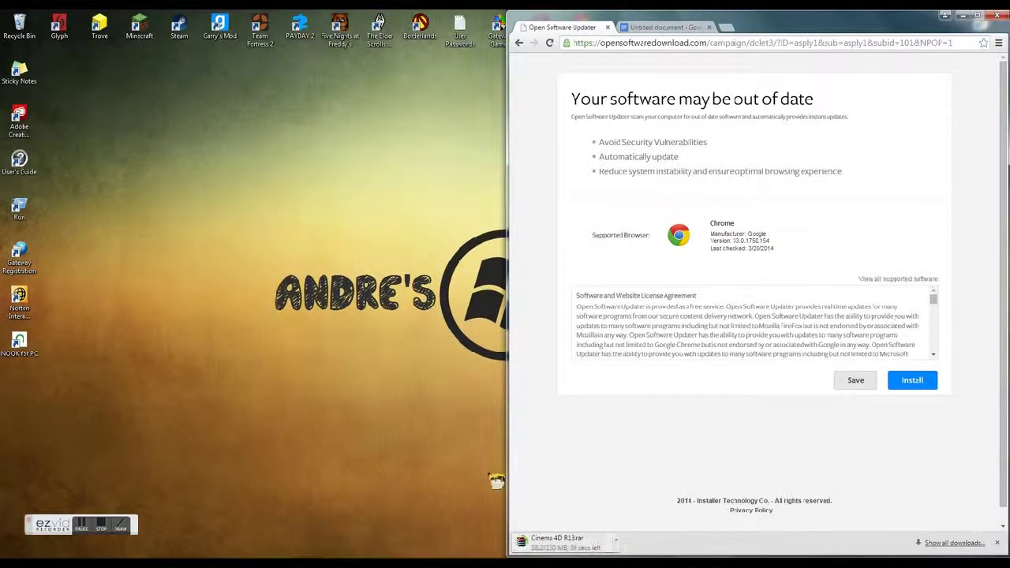
mouse_move(507, 472)
mouse_down()
mouse_move(195, 437)
mouse_move(229, 432)
mouse_up()
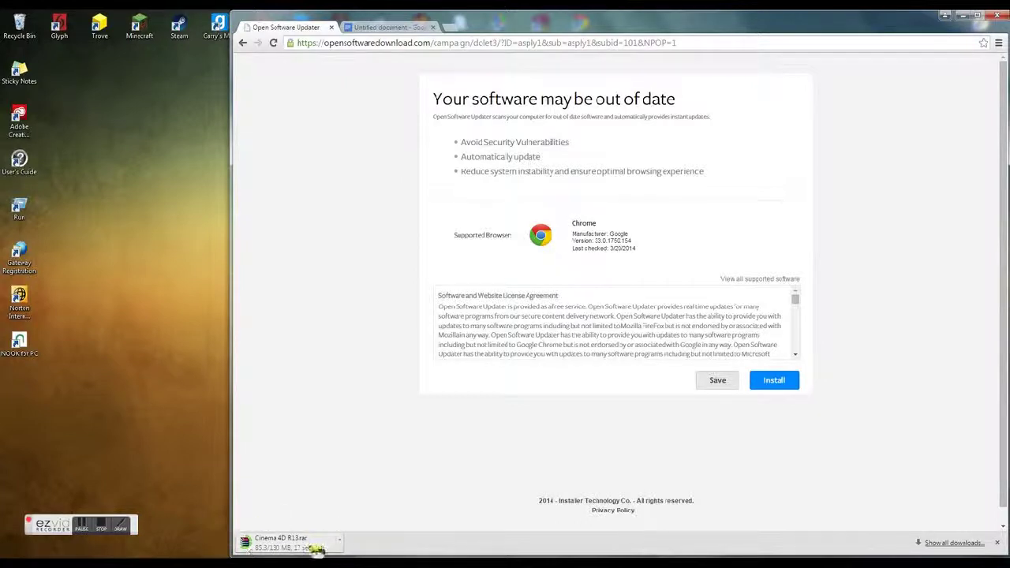
Step: Let the 130 MB Cinema 4D R13.rar download finish and open it in WinRAR
click(120, 527)
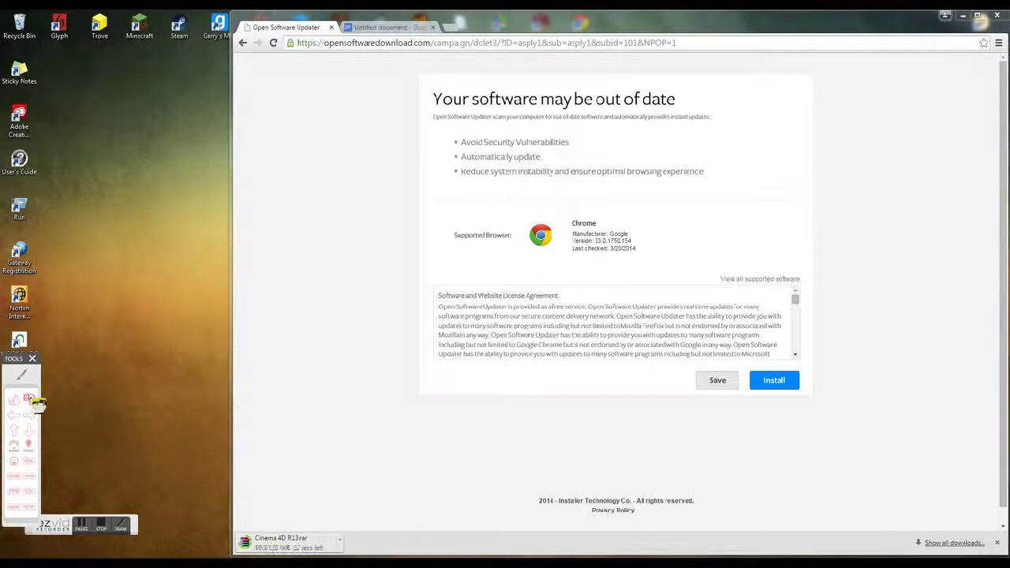
click(29, 430)
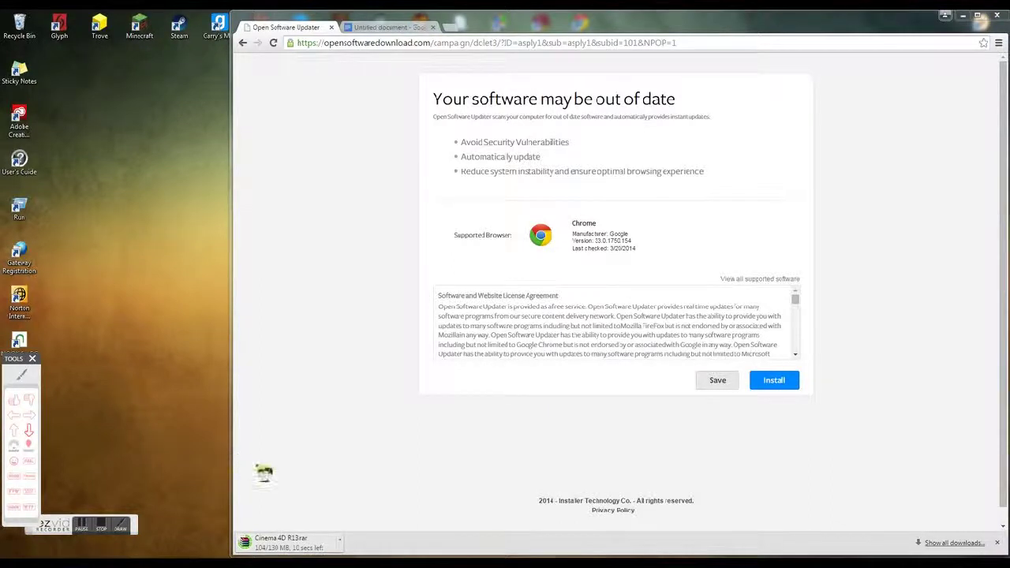
drag(267, 470, 296, 519)
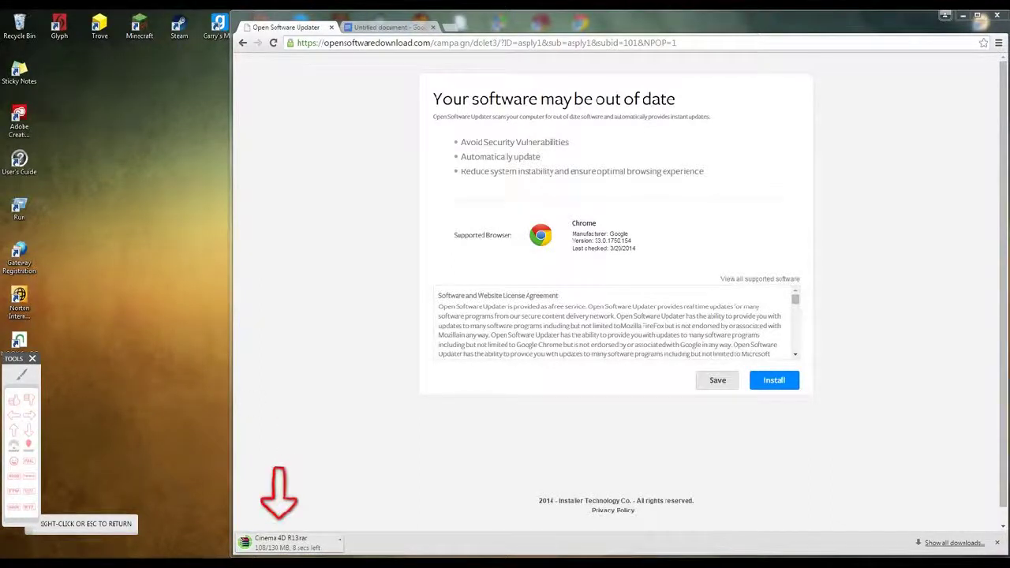
right_click(113, 432)
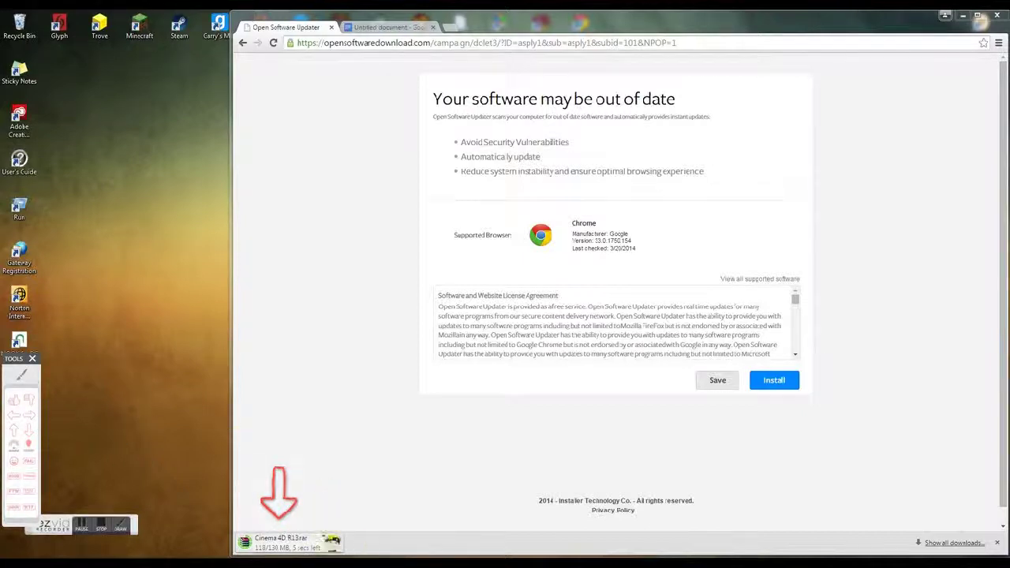
mouse_move(332, 541)
mouse_down()
mouse_move(310, 547)
mouse_move(43, 365)
mouse_move(290, 543)
mouse_up()
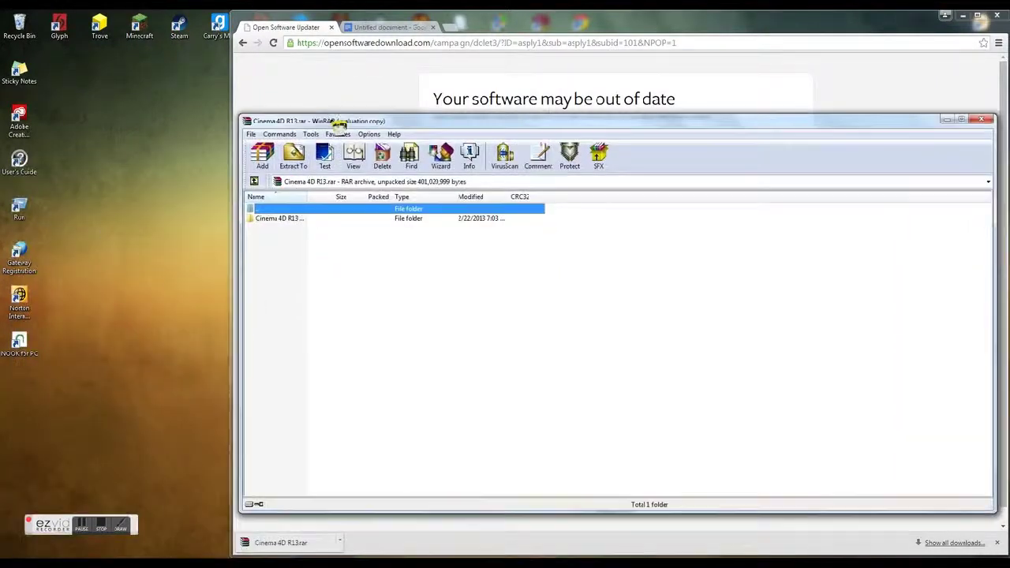
Step: Drag the Cinema 4D R13 folder out of the archive onto the desktop to extract it
drag(110, 166, 331, 122)
drag(281, 218, 266, 216)
drag(27, 393, 24, 395)
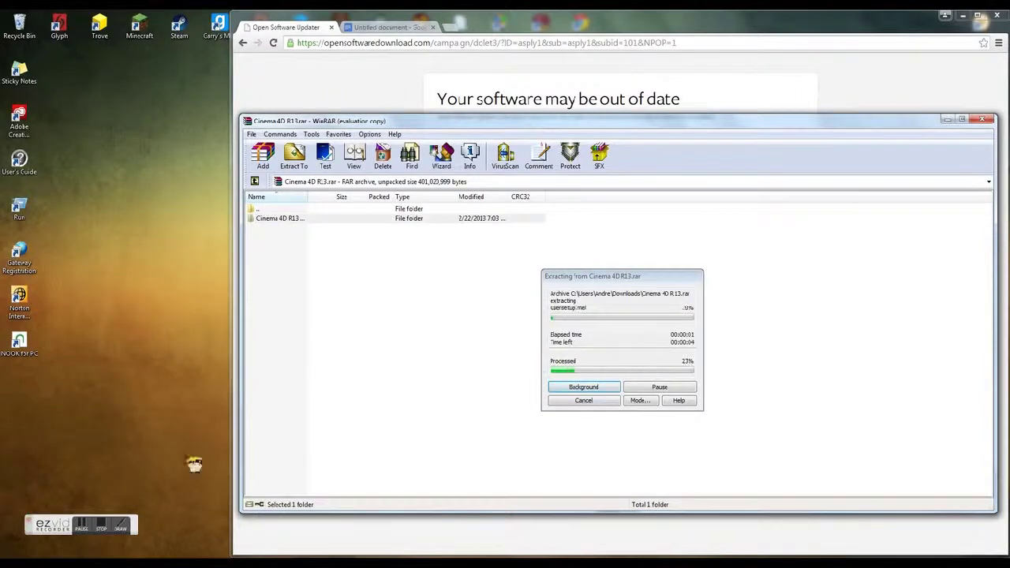
Step: Follow the copy of the 11,229 items (382 MB) to the Desktop
click(120, 527)
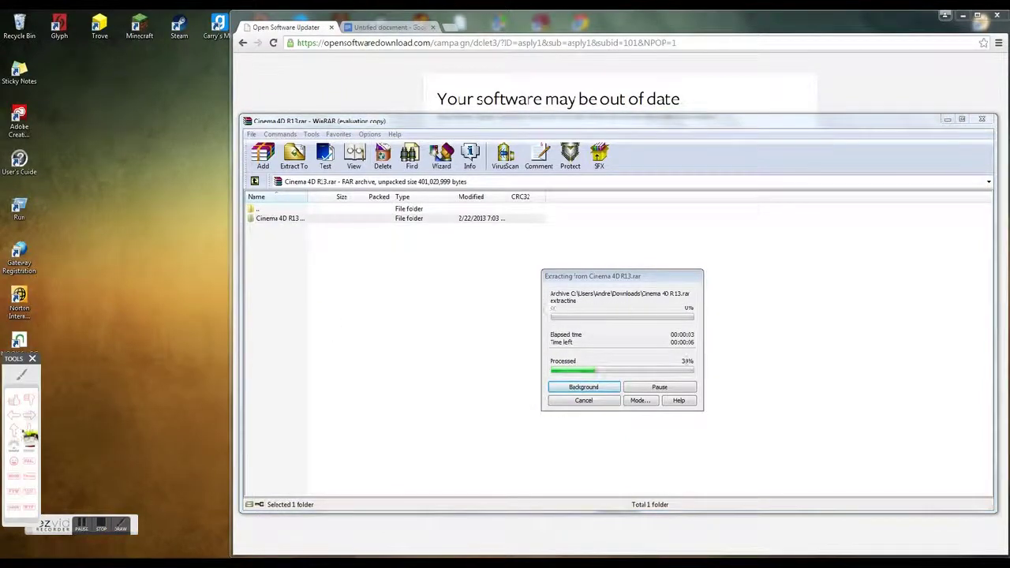
click(29, 430)
click(612, 206)
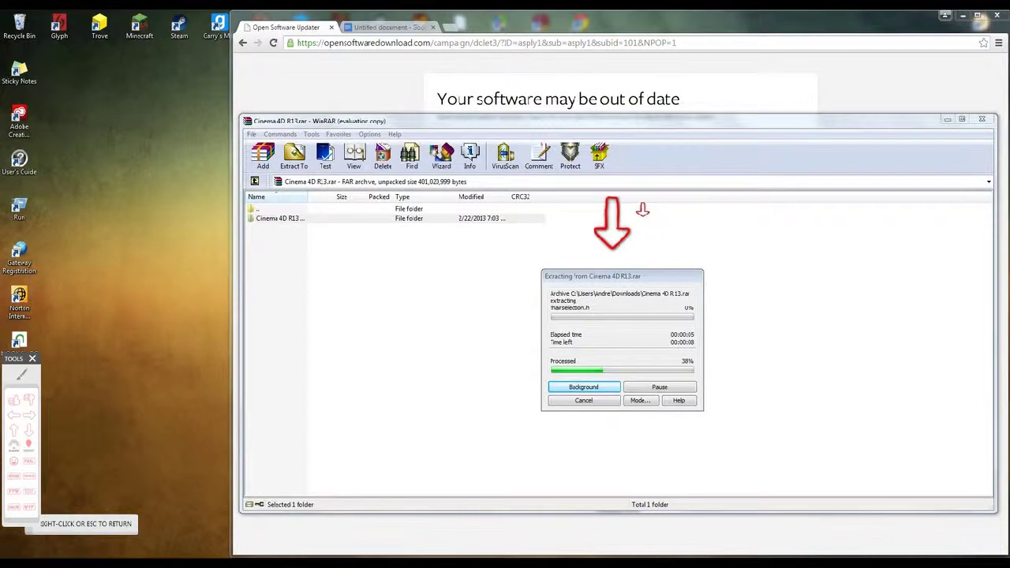
click(654, 207)
click(574, 206)
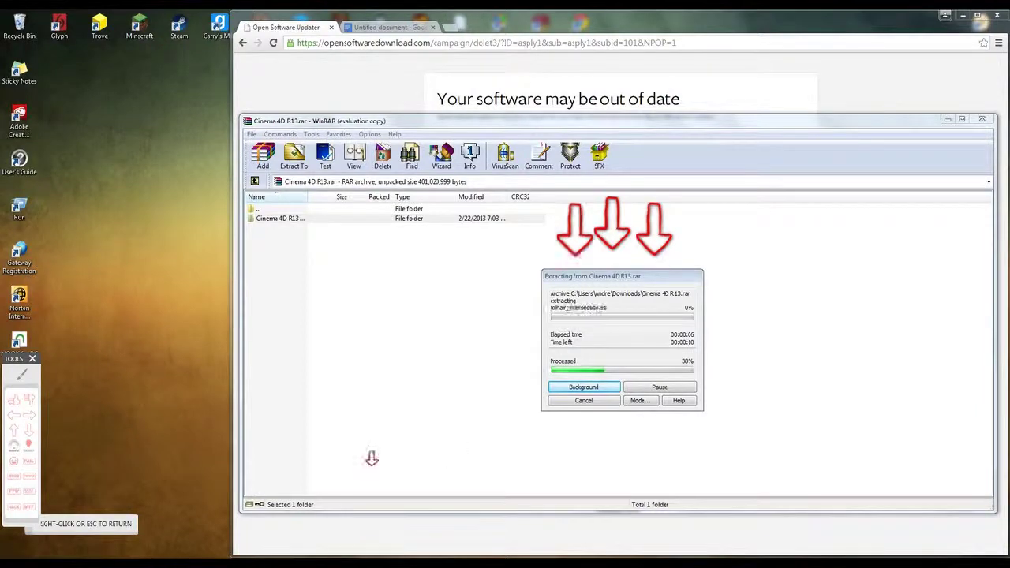
right_click(50, 347)
click(34, 359)
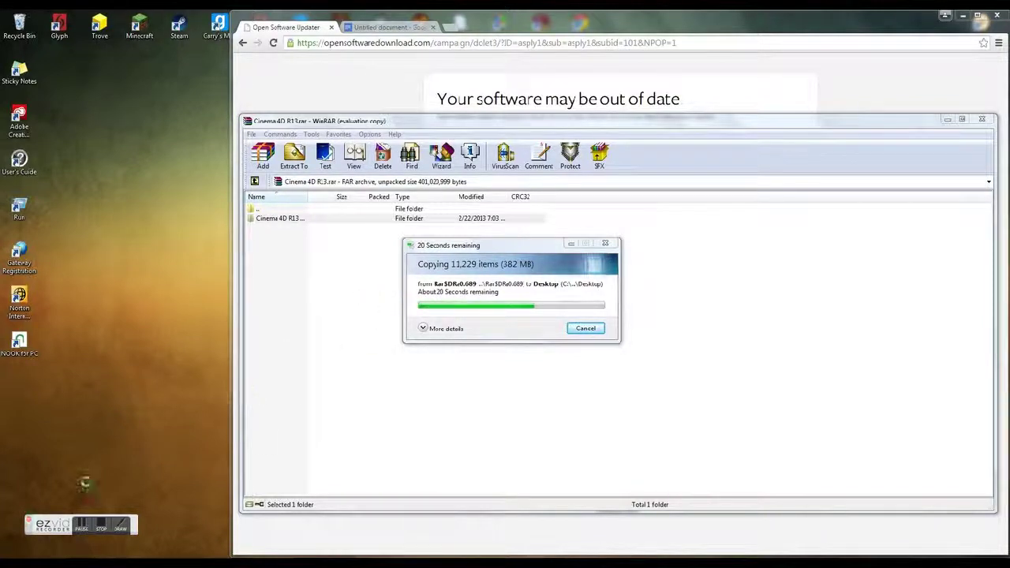
Step: Let the 11,229-item copy complete, leaving the Cinema 4D R13 by Intel folder on the desktop
click(128, 532)
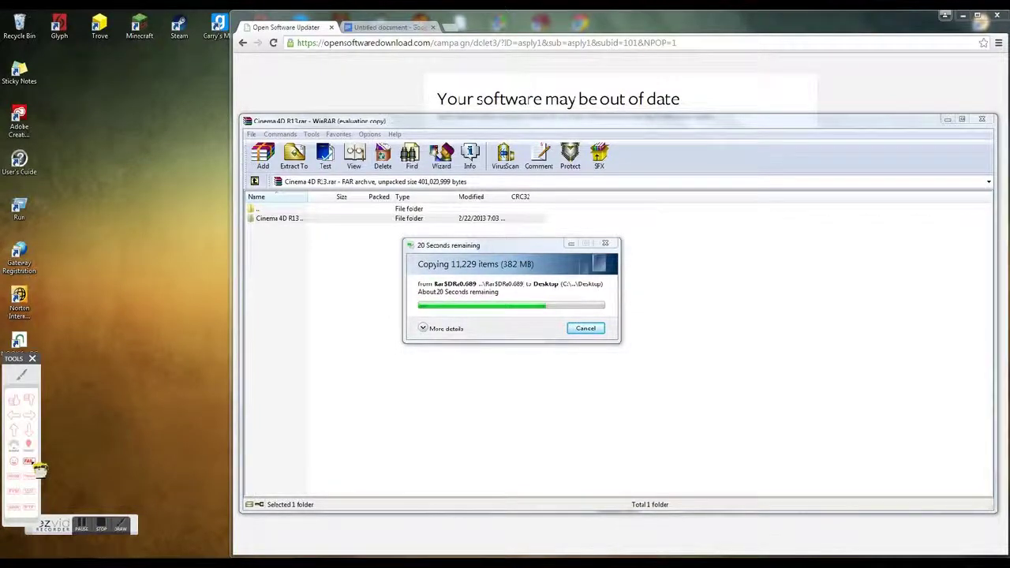
click(40, 470)
click(484, 292)
click(572, 290)
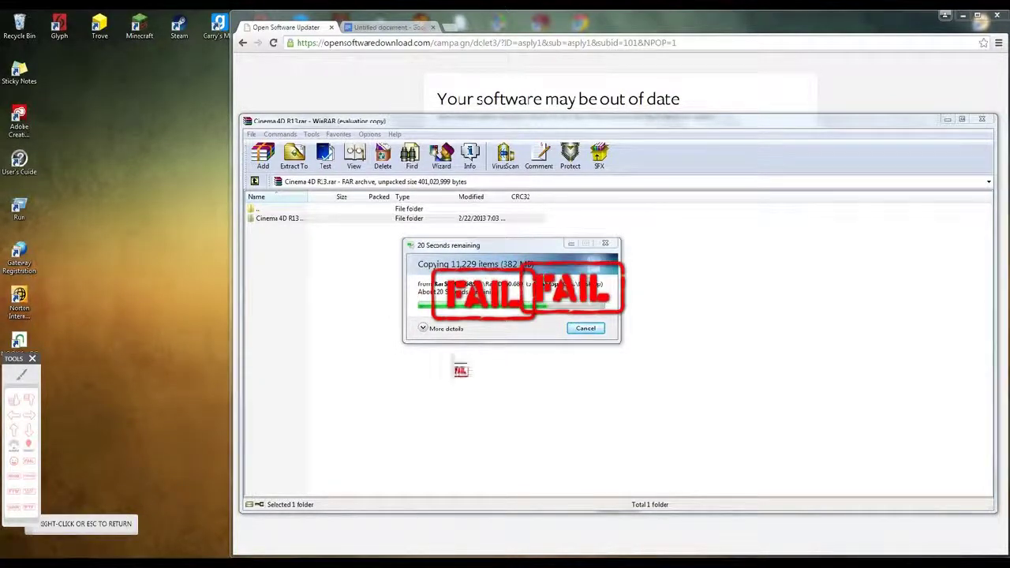
click(461, 271)
click(518, 288)
click(567, 306)
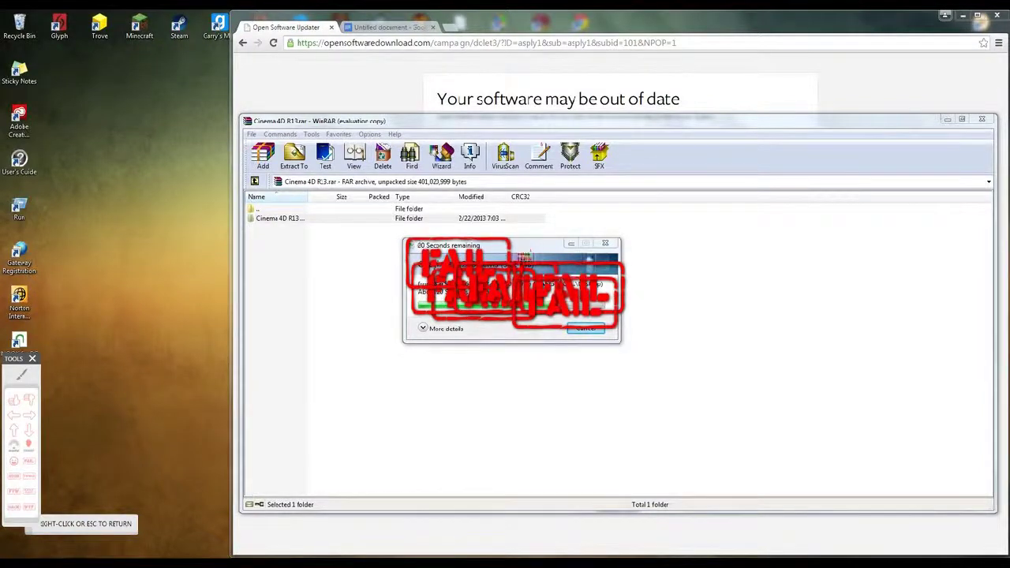
click(568, 277)
right_click(436, 329)
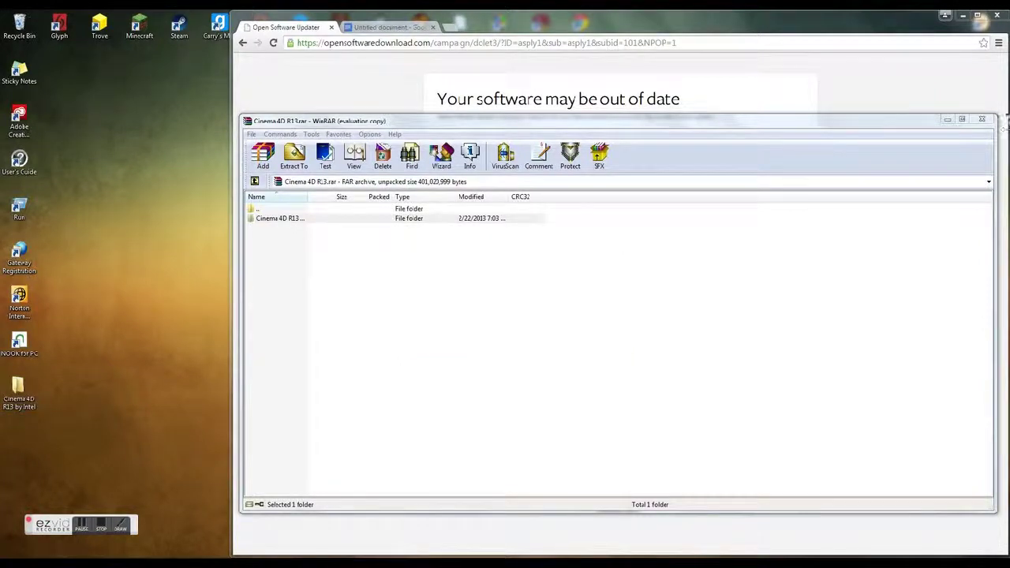
Step: Select the extracted Cinema 4D R13 by Intel folder on the desktop and close WinRAR
click(123, 524)
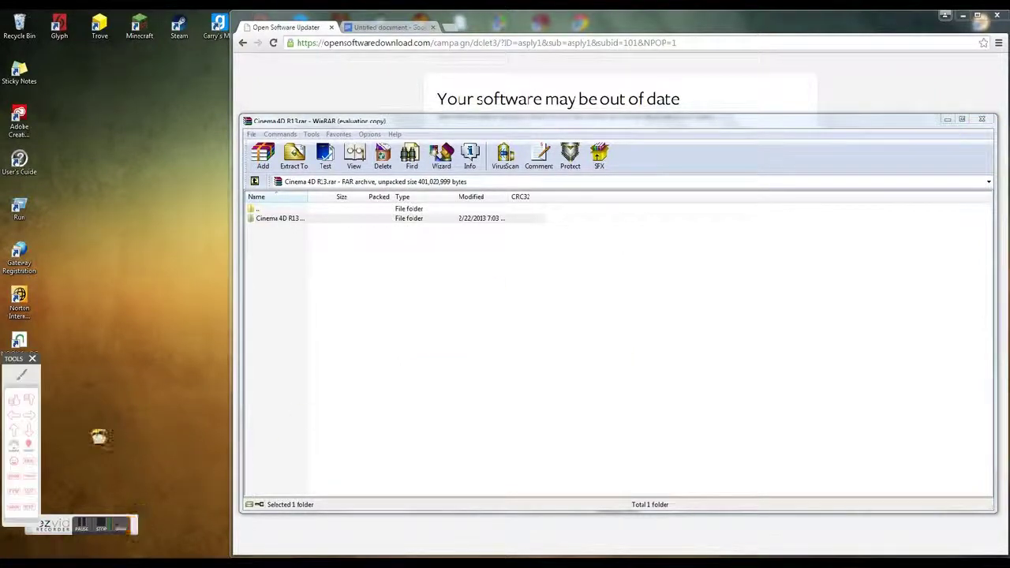
click(28, 430)
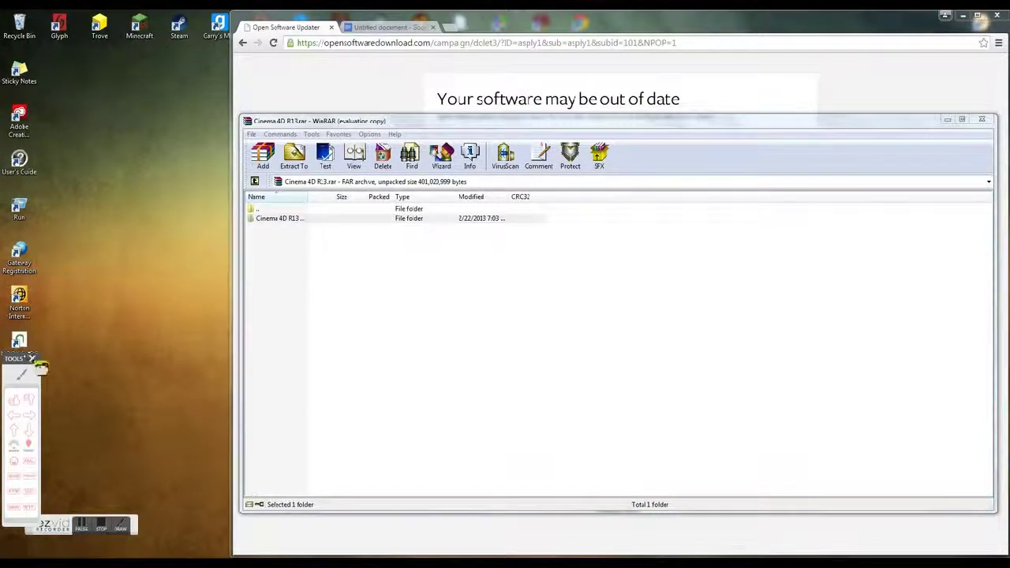
right_click(40, 371)
click(21, 393)
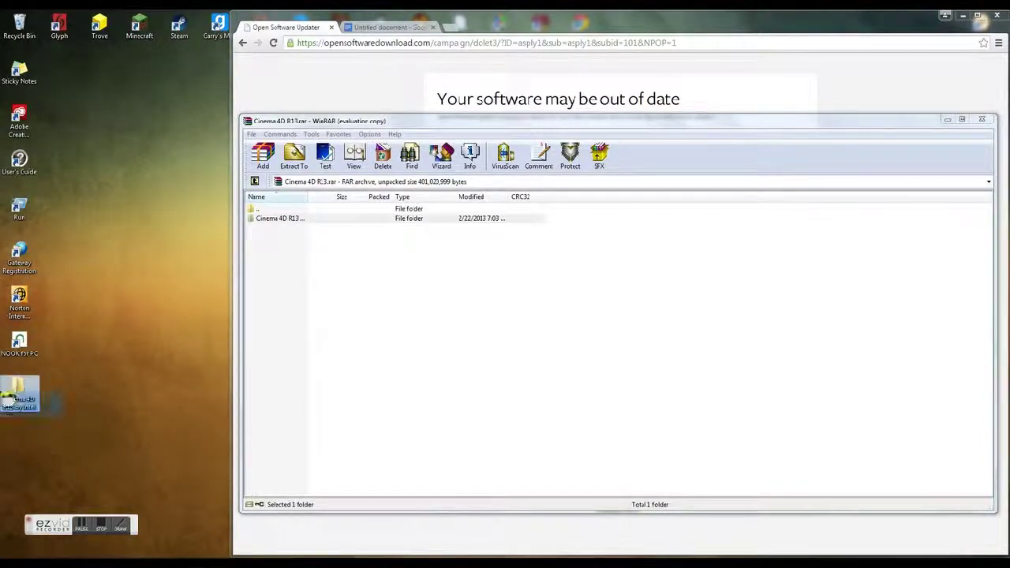
click(988, 120)
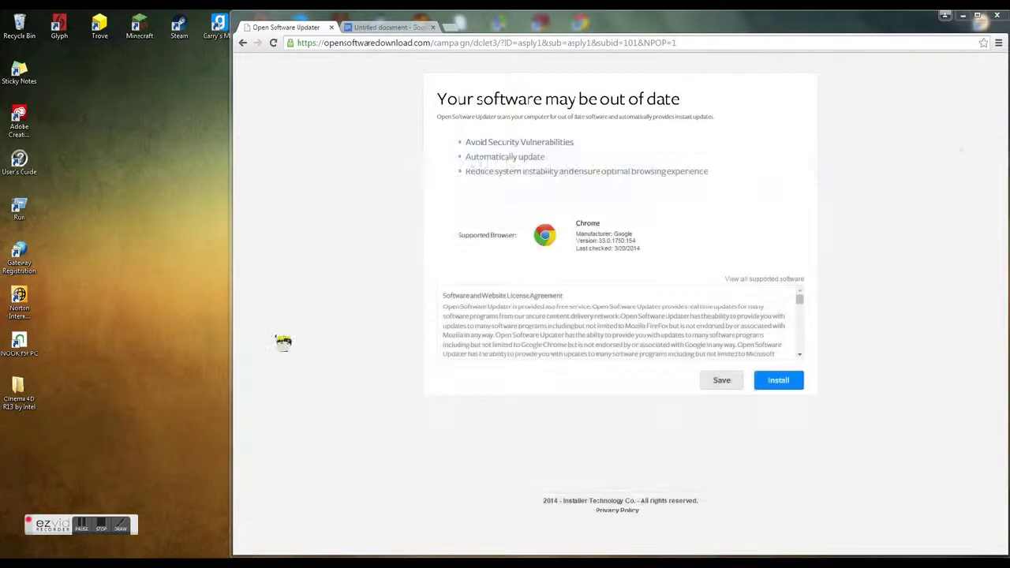
Step: Open the folder and view the cerial # serial-number file, then close it
double_click(21, 393)
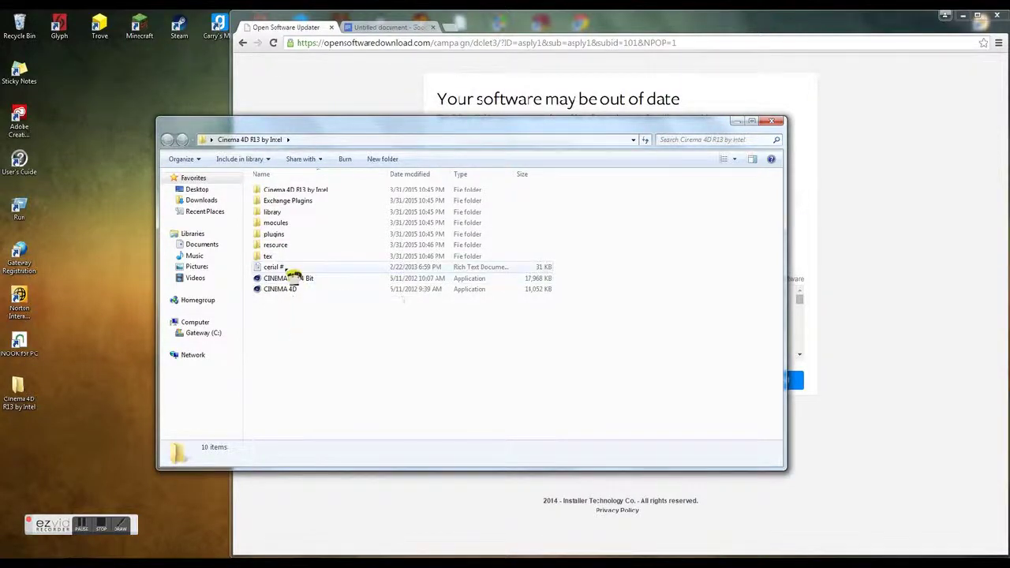
click(287, 268)
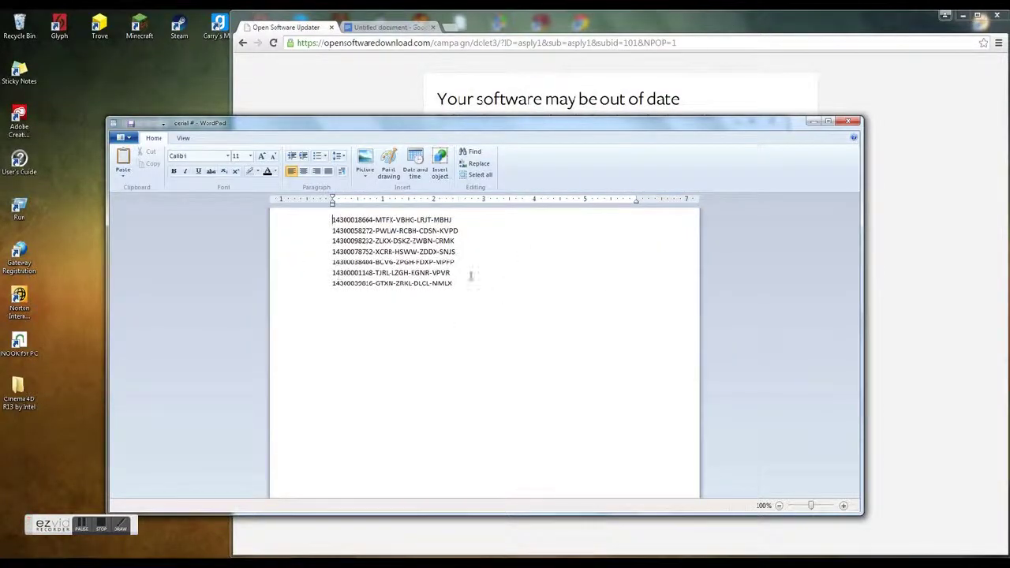
click(858, 122)
Step: Run CINEMA 4D 64 Bit past the security warning and minimize the folder window
click(348, 280)
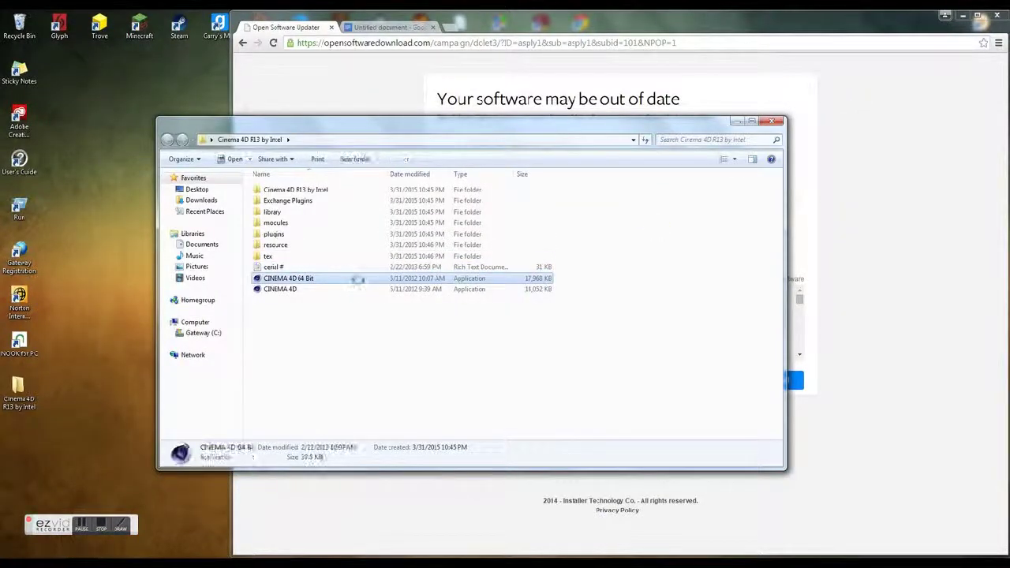
click(537, 300)
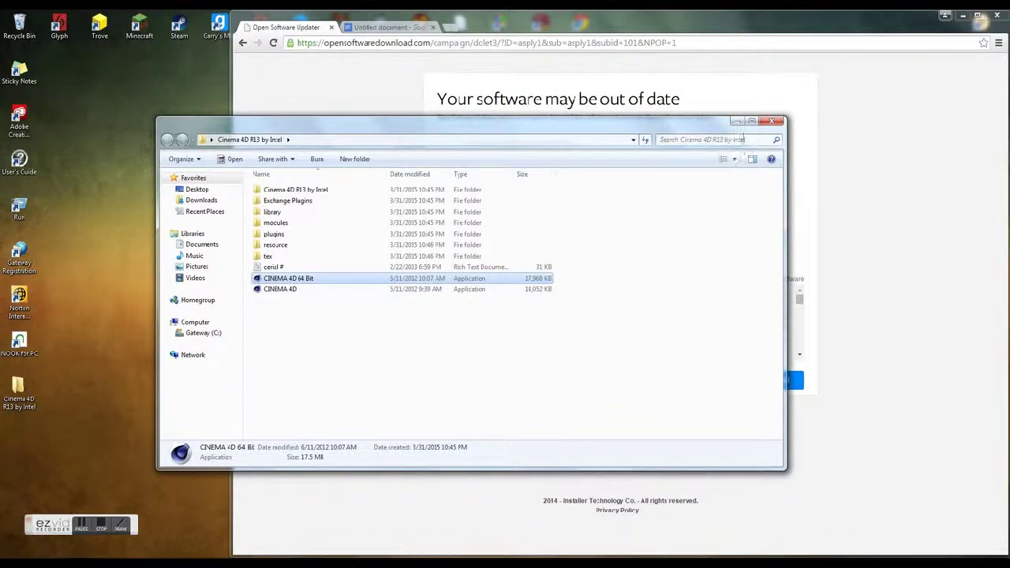
click(740, 123)
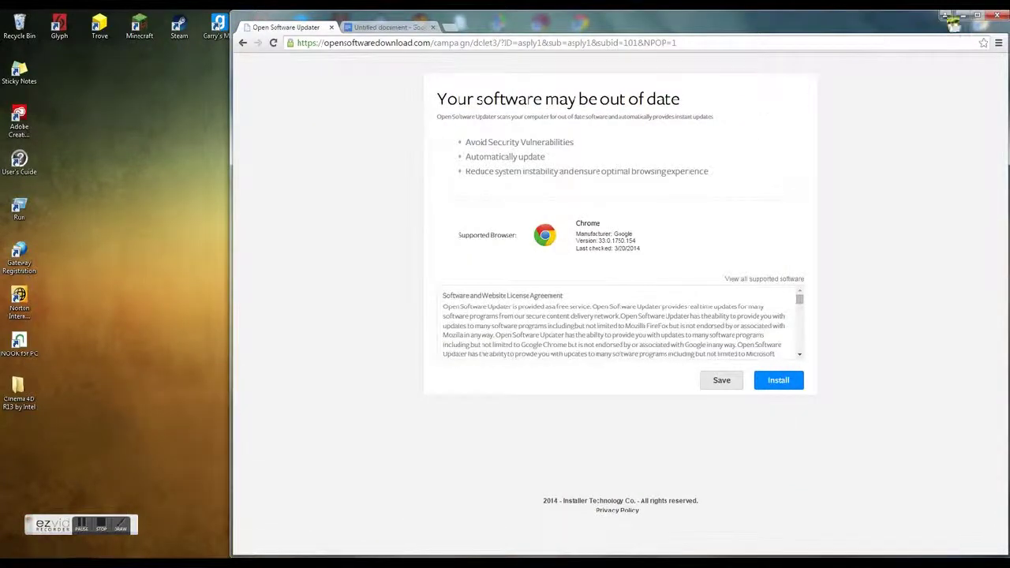
Step: Close the Open Software Updater tab, confirm leaving, and restore the Cinema 4D R13 by Intel folder
click(332, 26)
click(605, 174)
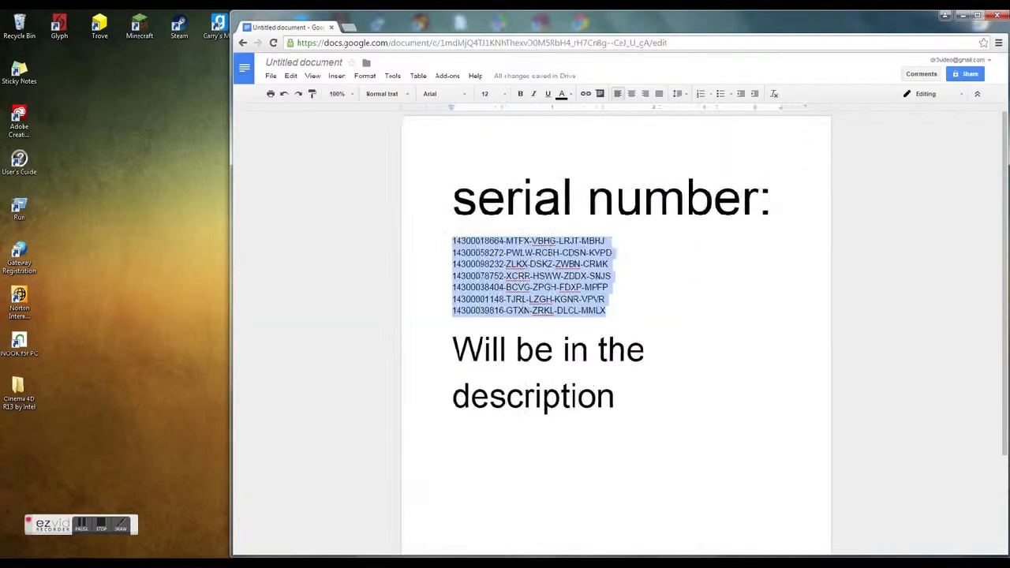
click(134, 558)
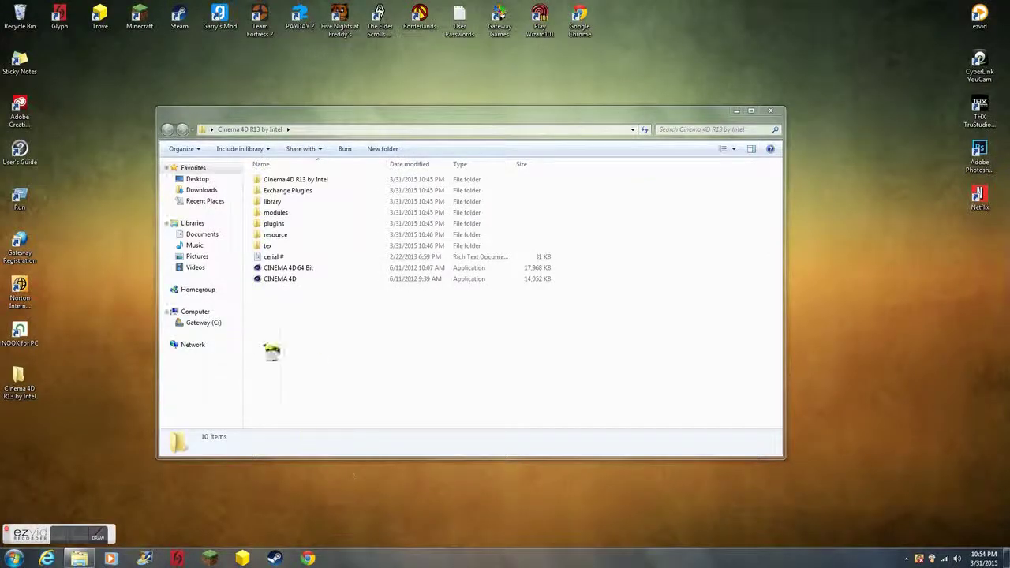
Step: Start the plain CINEMA 4D application and let it run past the unknown-publisher warning
click(302, 282)
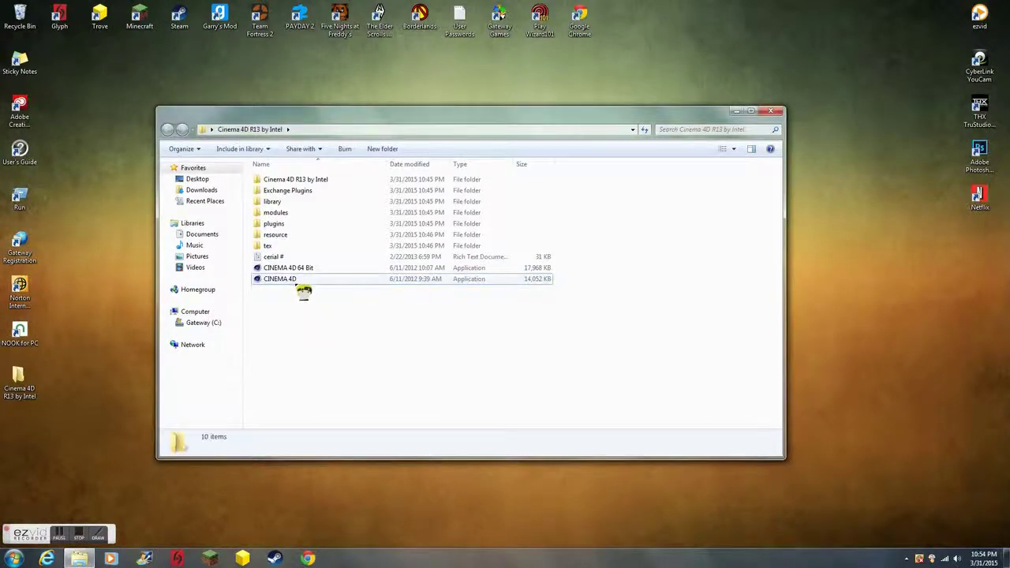
click(543, 289)
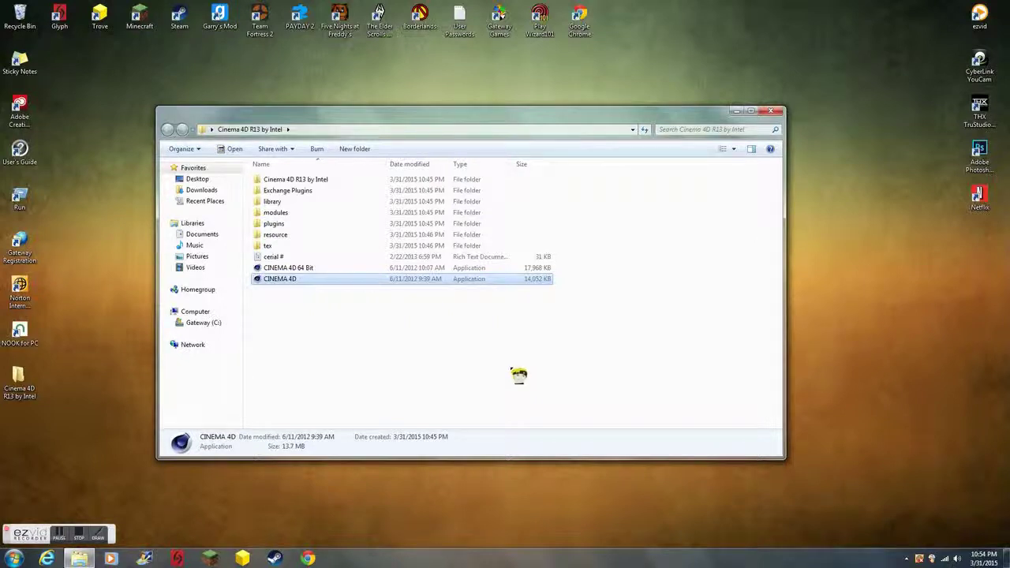
Step: Dismiss the missing serial number warning and enter a placeholder name in the Name field
drag(424, 118, 556, 365)
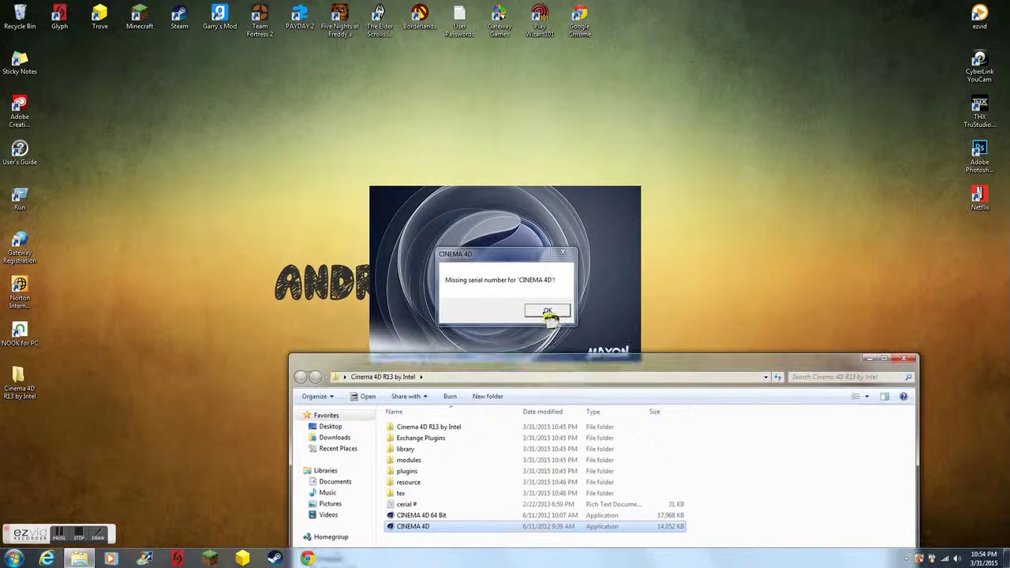
click(548, 313)
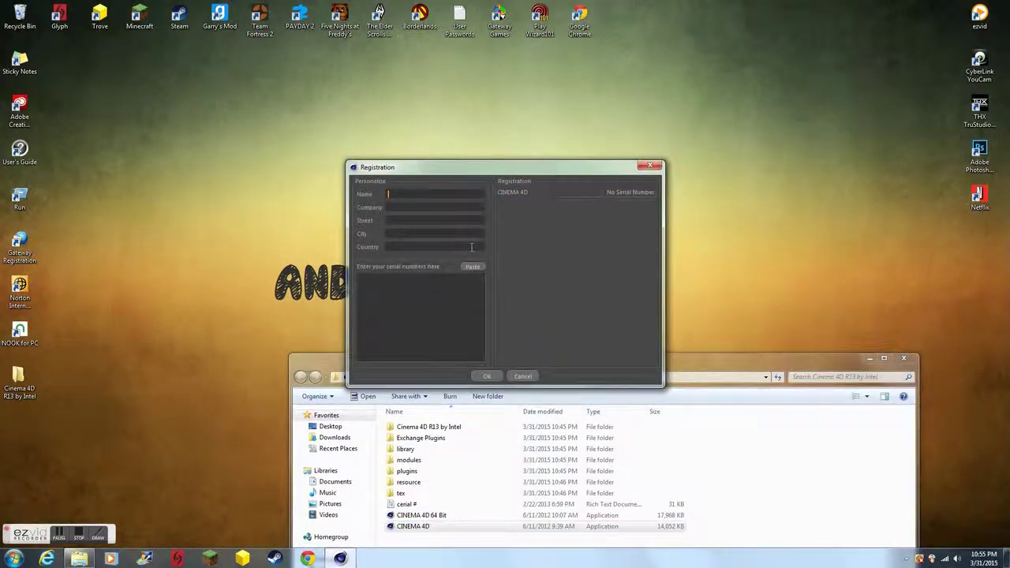
key(Caps_Lock)
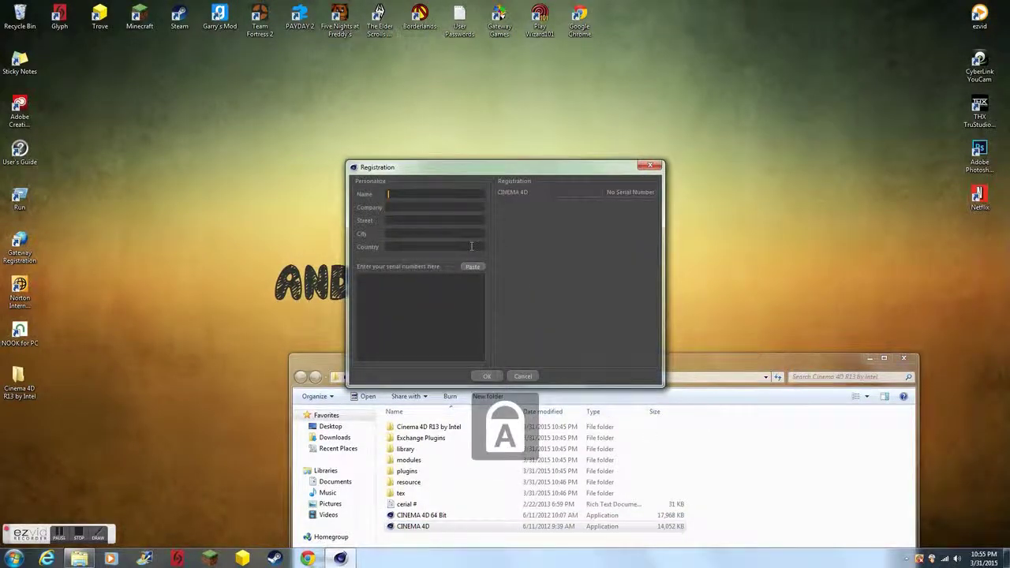
text(W)
key(Caps_Lock)
text(ha)
text(r Yourr)
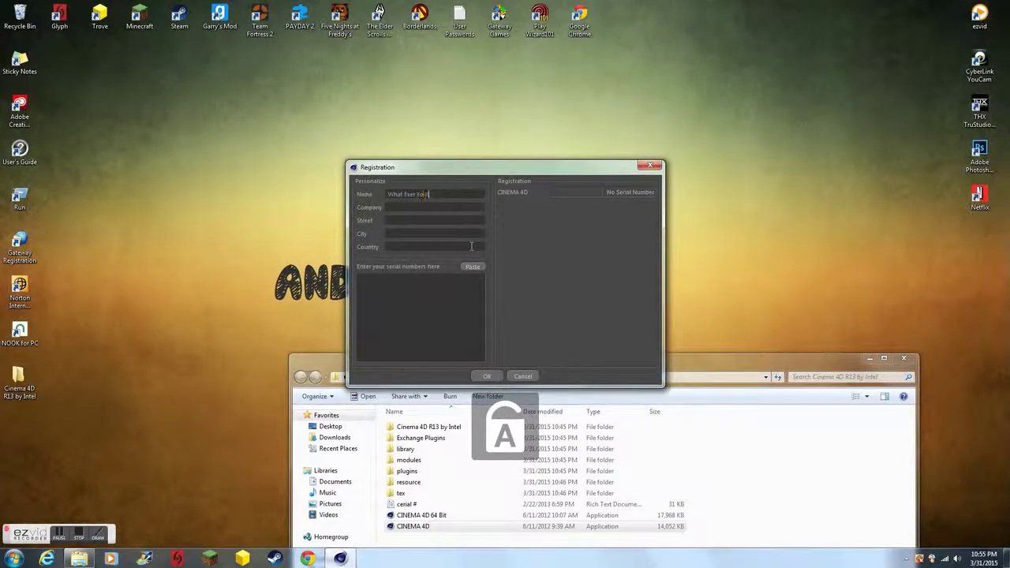
key(Caps_Lock)
text(Name Is)
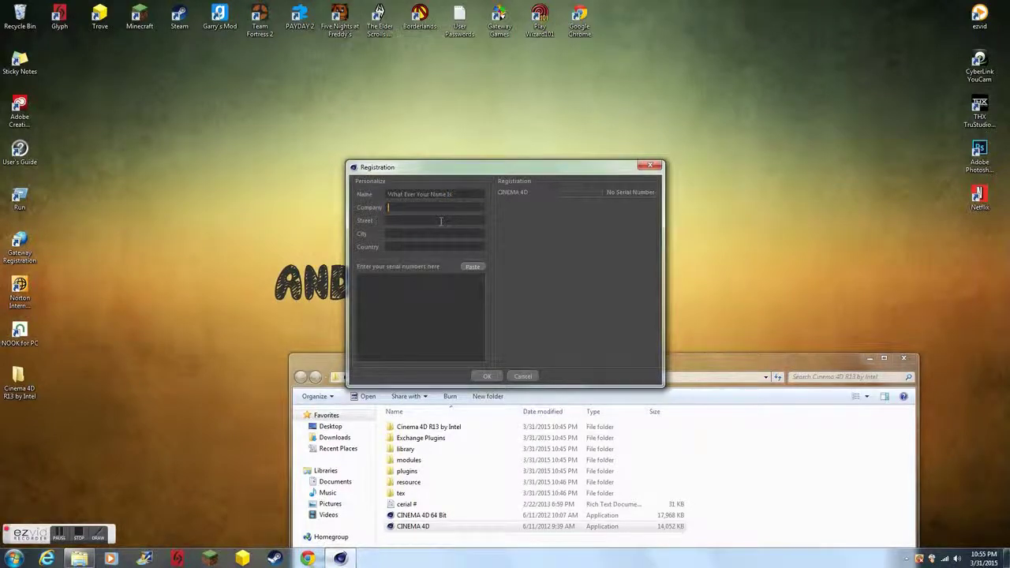
Step: Type 'You dont need this' in Company and copy it into Street, City and Country
key(Caps_Lock)
text(Yo)
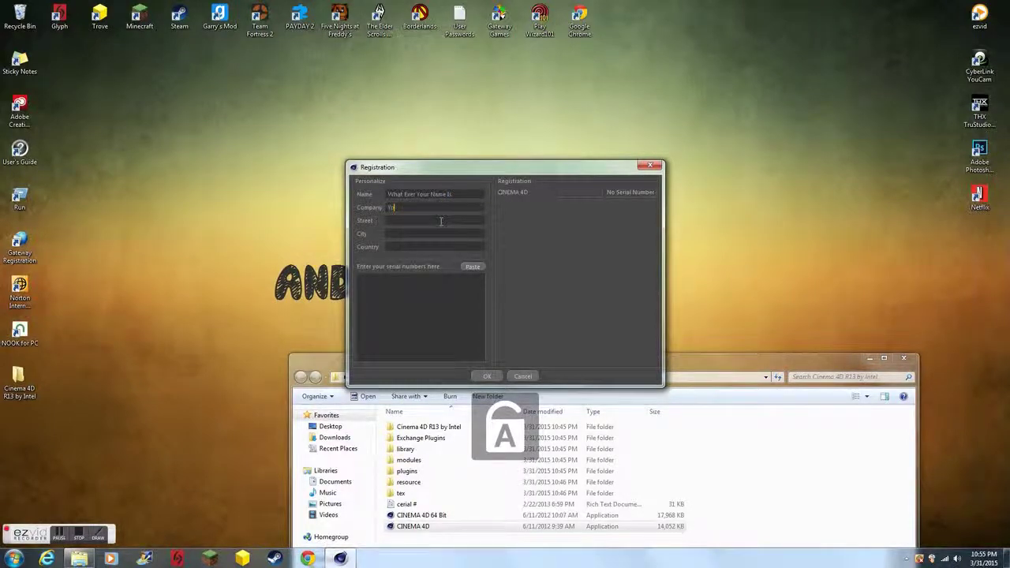
text(u dont need this)
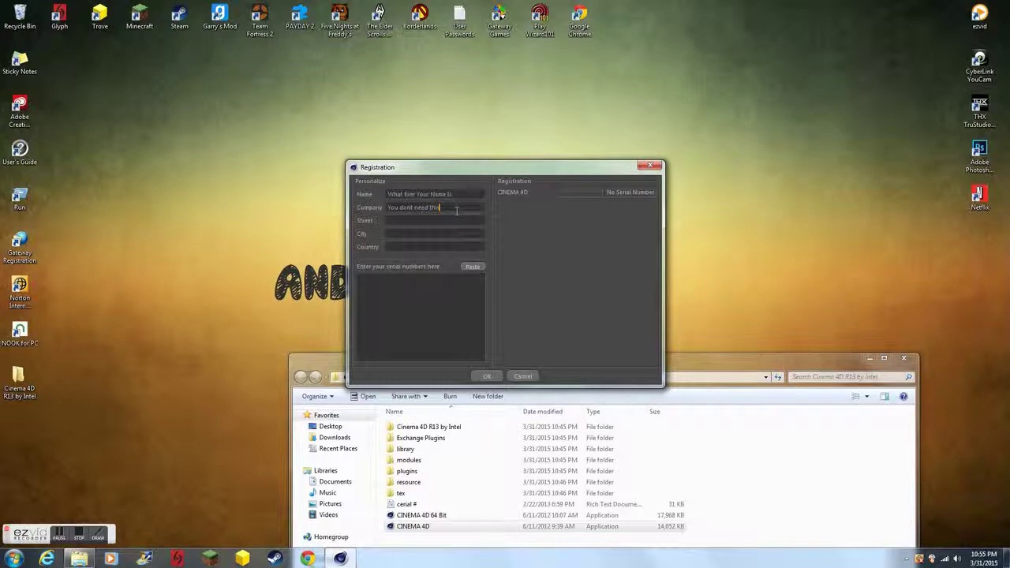
key(Tab)
key(shift+Tab)
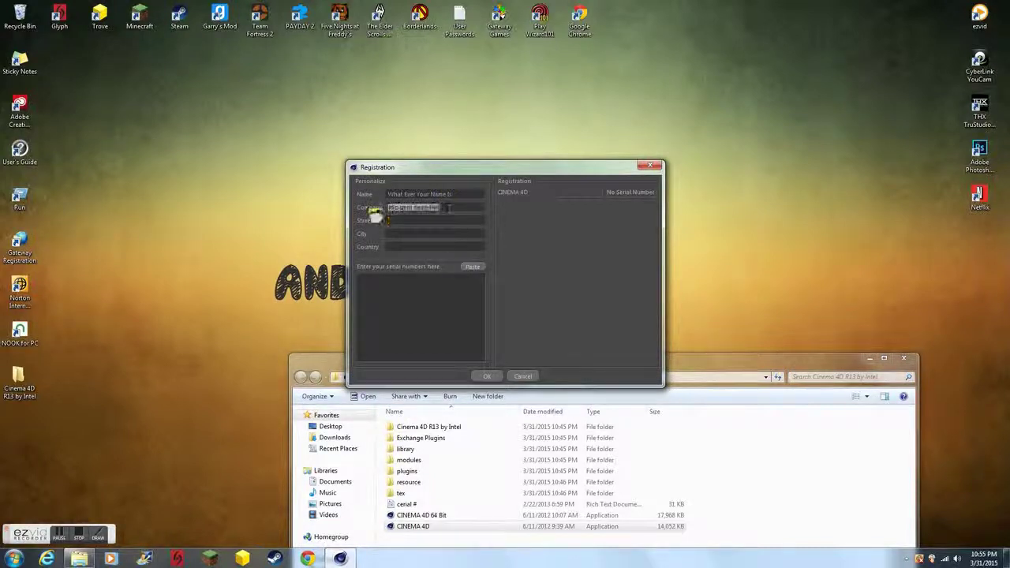
key(ctrl+c)
key(Tab)
key(ctrl+v)
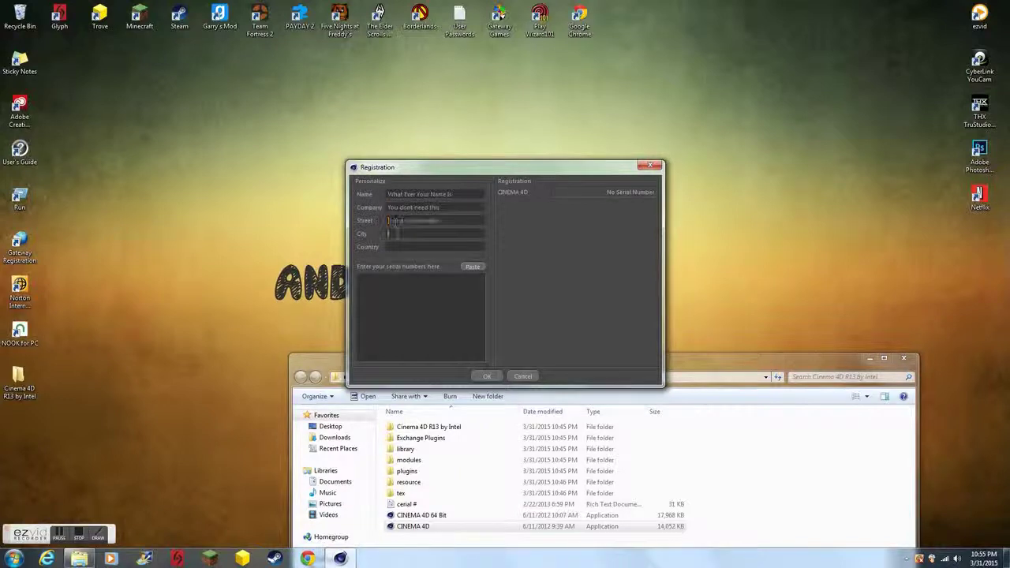
key(Tab)
key(ctrl+v)
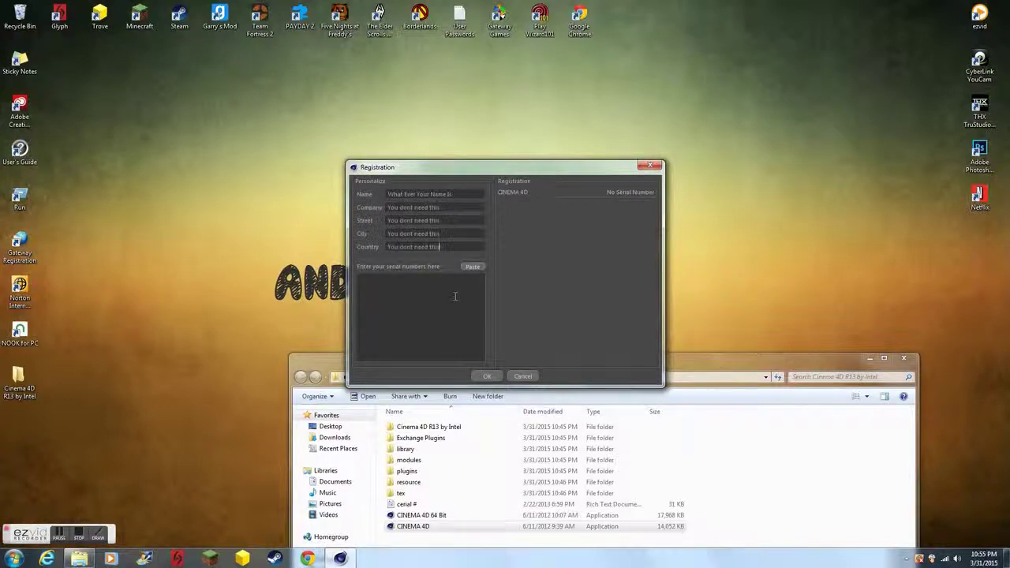
Step: Open the serial # file in WordPad and select its serial-number lines
click(704, 363)
drag(413, 527, 405, 507)
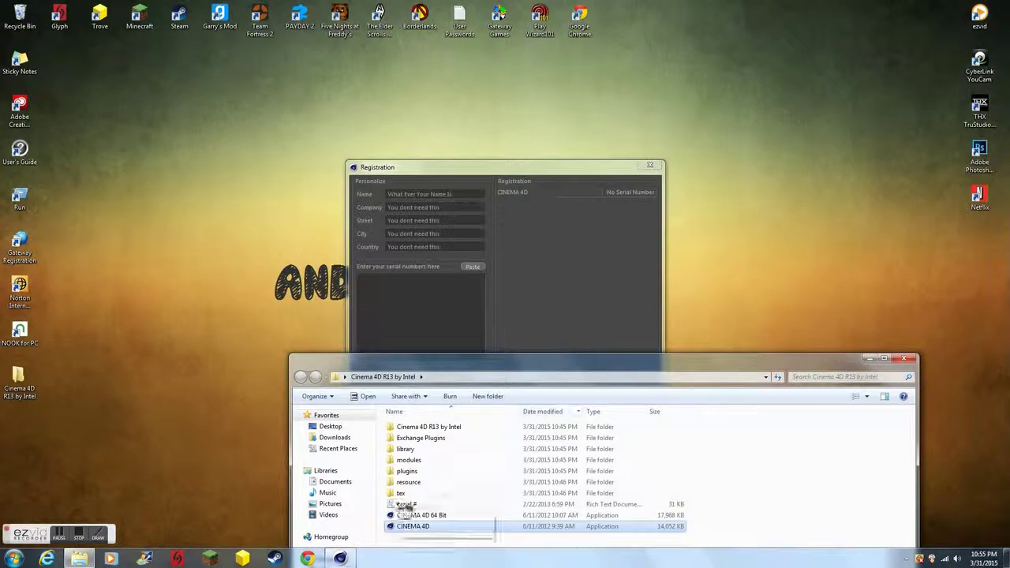
drag(485, 368, 729, 167)
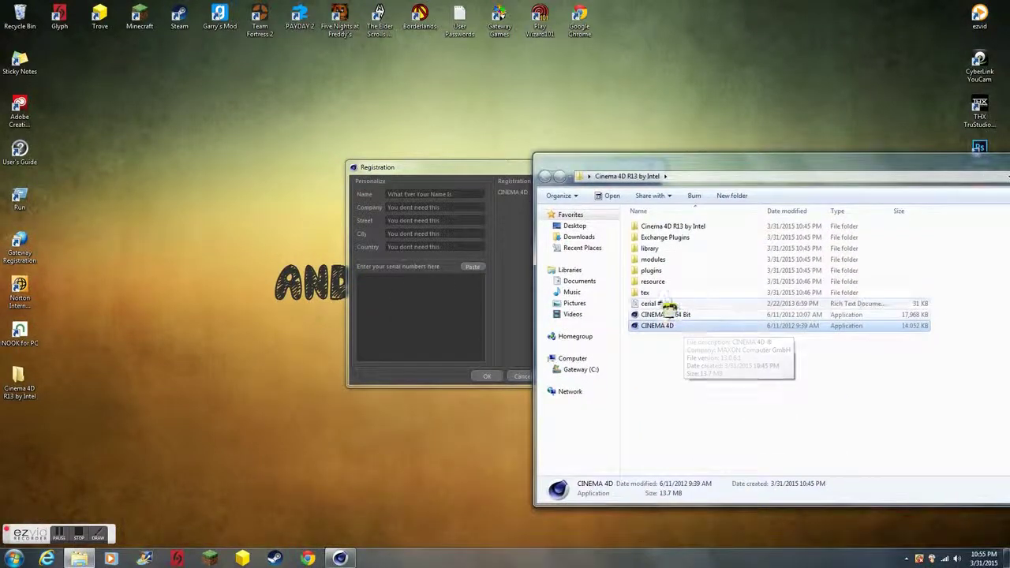
double_click(663, 304)
drag(454, 274, 328, 209)
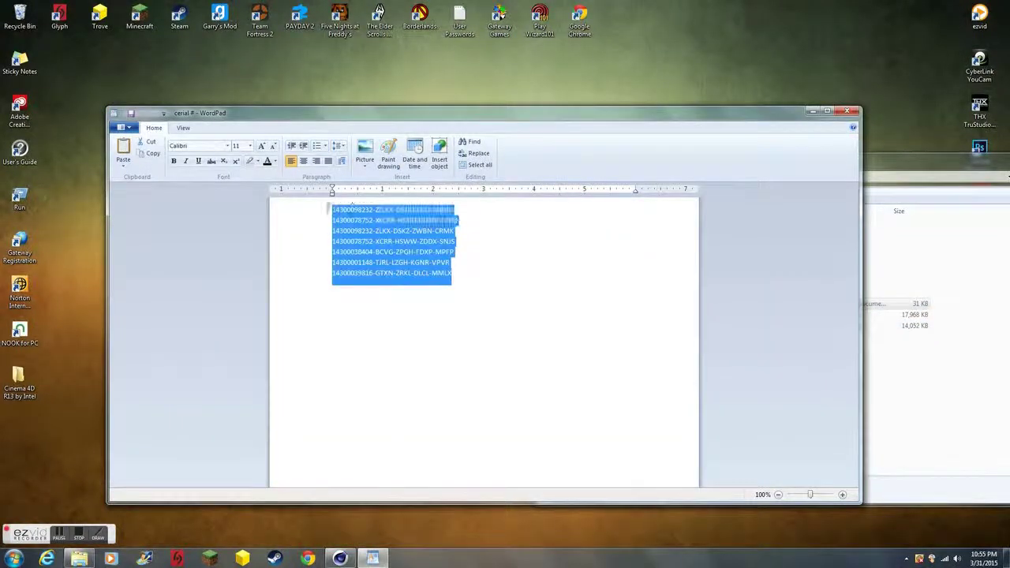
Step: Add a ctrl + c / ctrl + v note below the list and reselect all seven serial lines
click(476, 289)
text(ctrl)
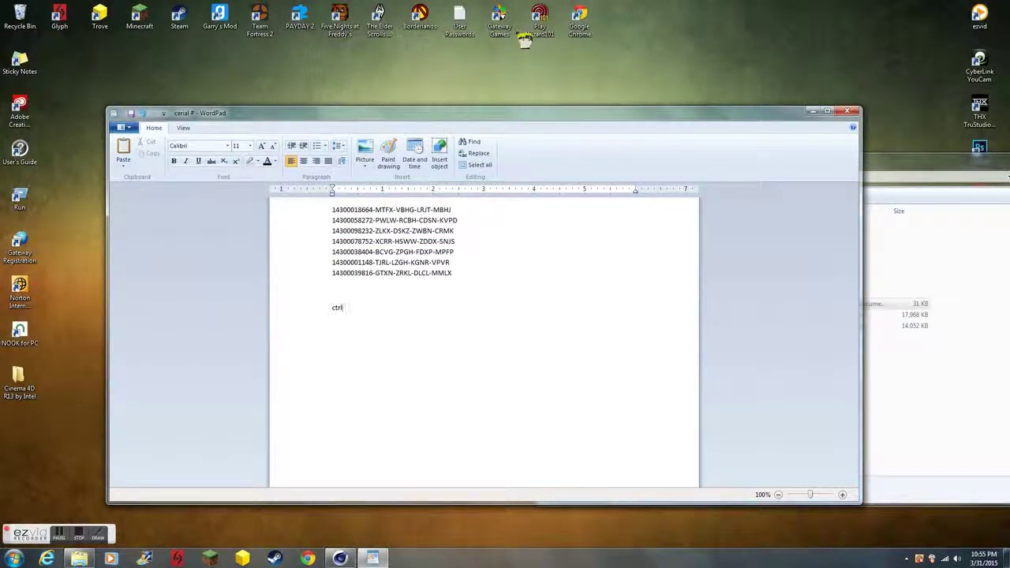
text(+)
text(em)
text(ctrl)
text( v)
drag(453, 275, 332, 209)
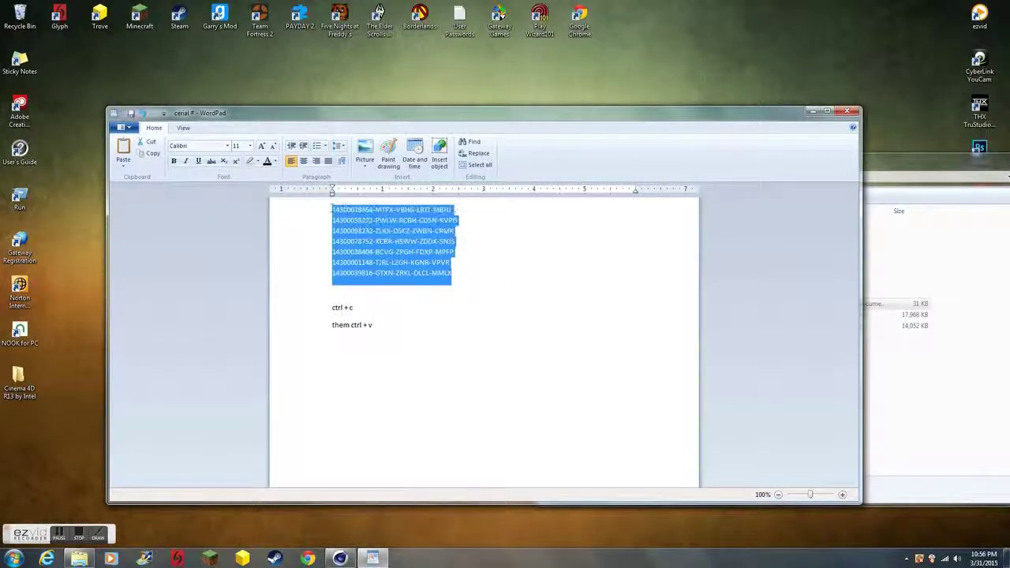
Step: Paste the copied serial numbers into the Registration form and confirm with OK
click(812, 112)
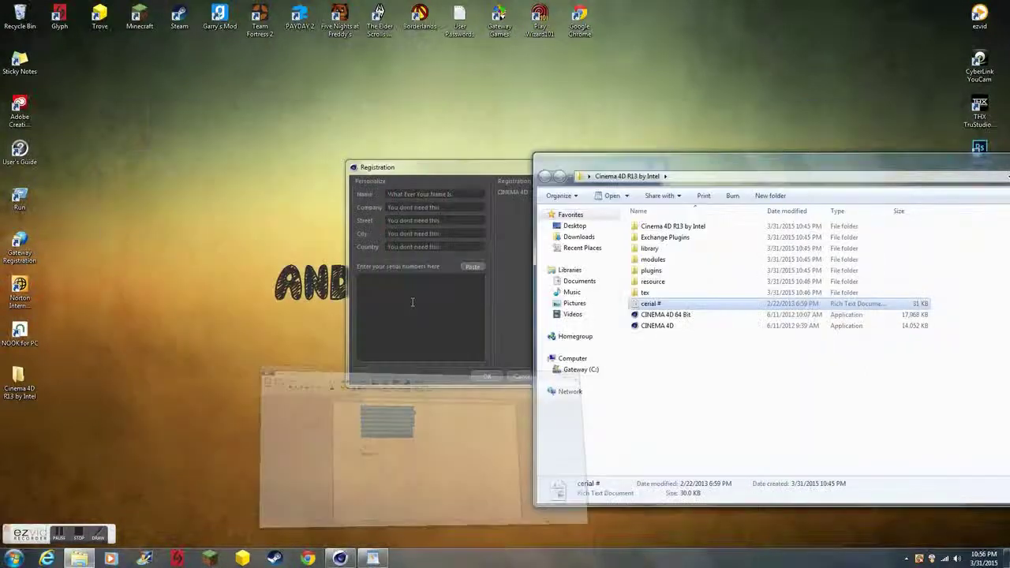
key(ctrl+v)
click(493, 377)
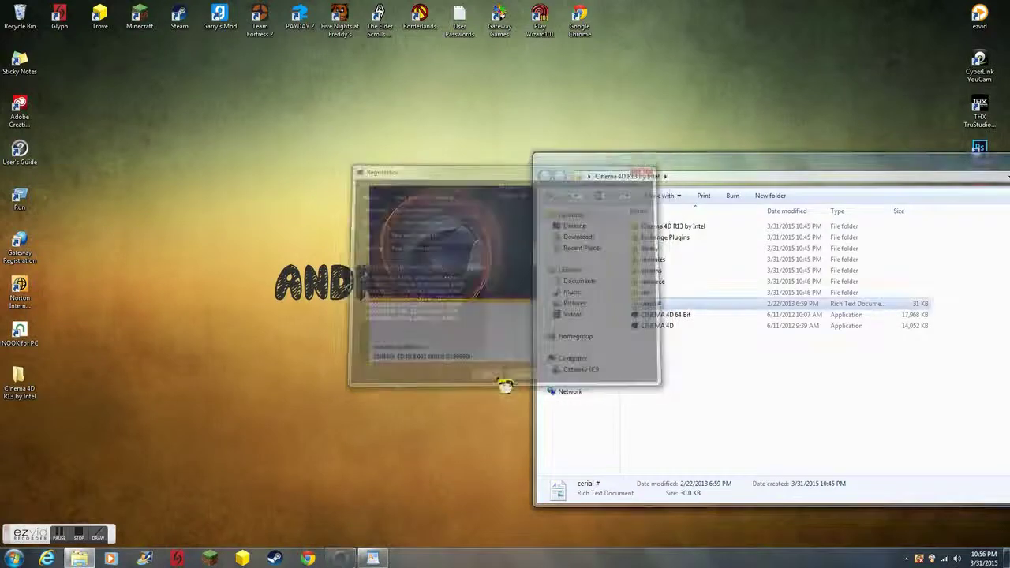
Step: Close the Explorer folder window and close WordPad without saving the serial file
drag(628, 175, 408, 163)
click(920, 158)
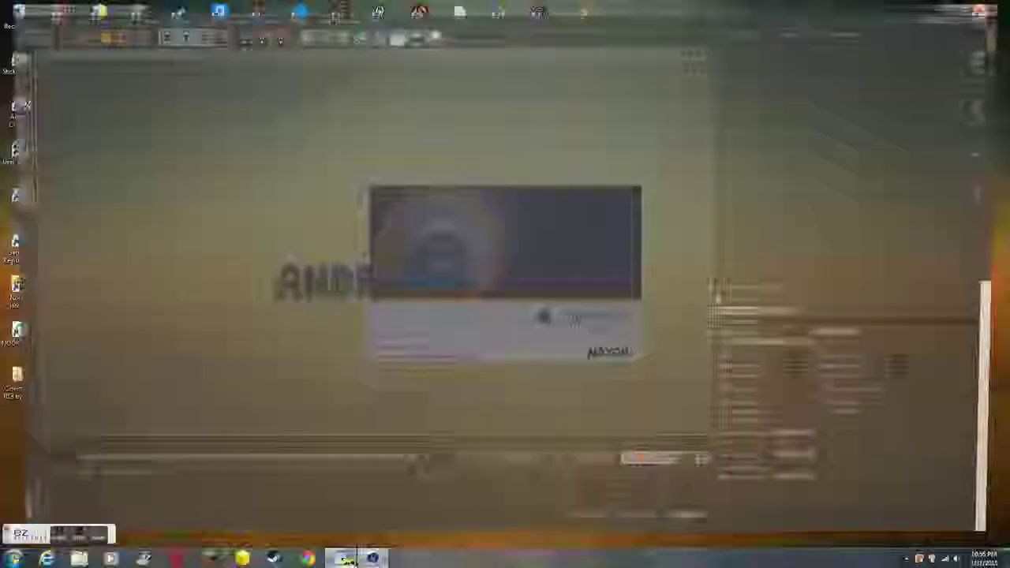
right_click(340, 558)
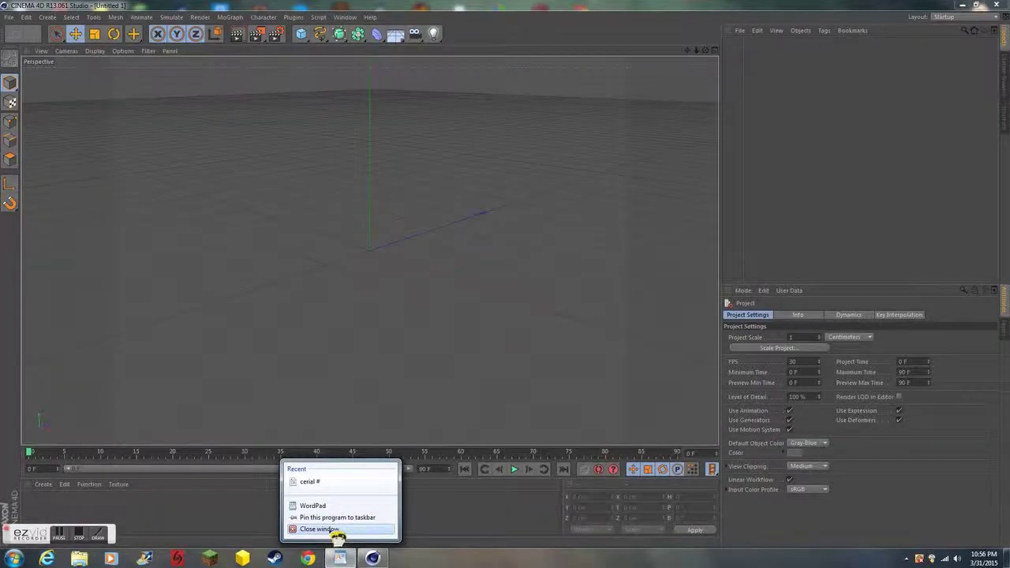
click(336, 530)
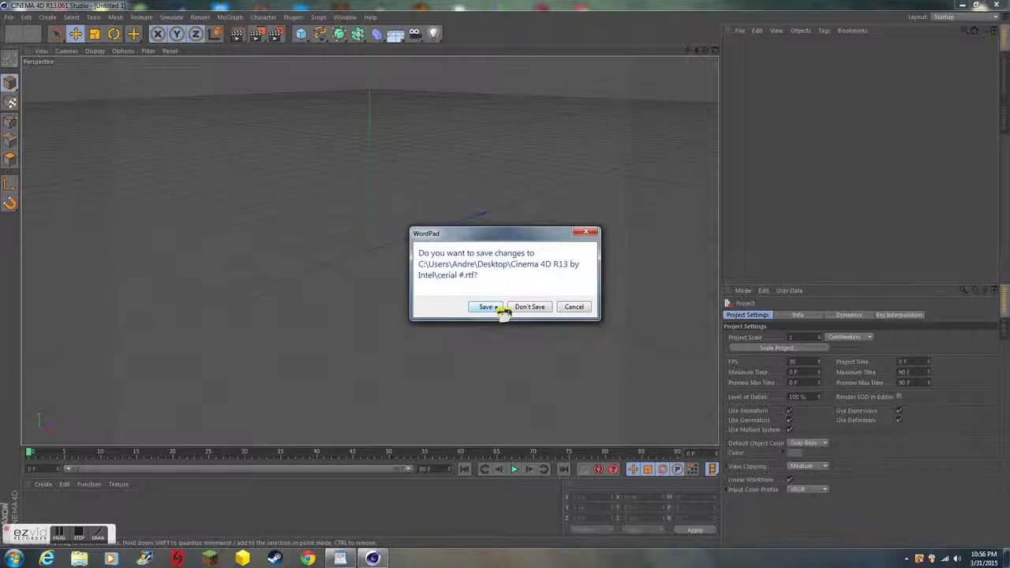
click(518, 310)
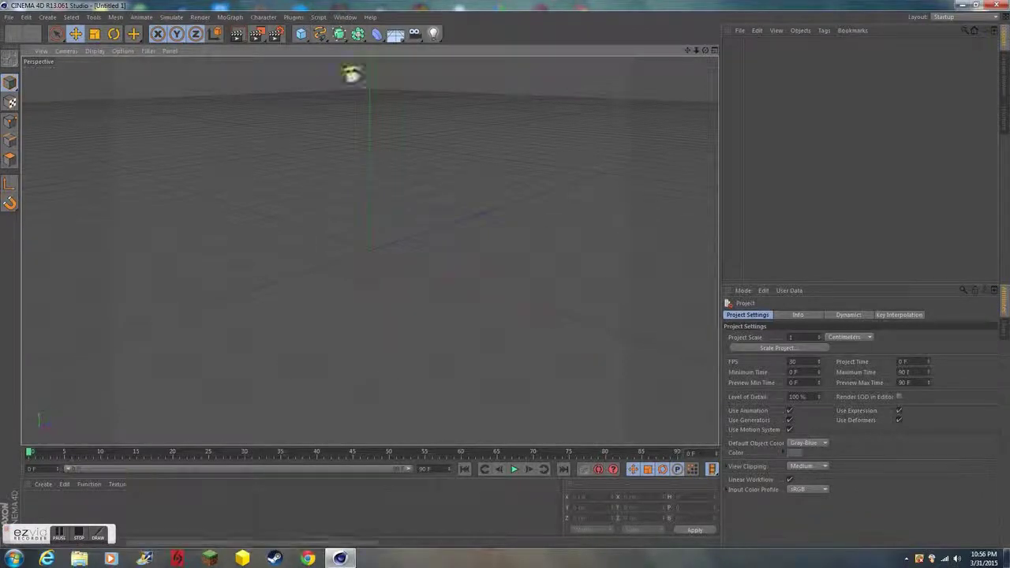
click(108, 537)
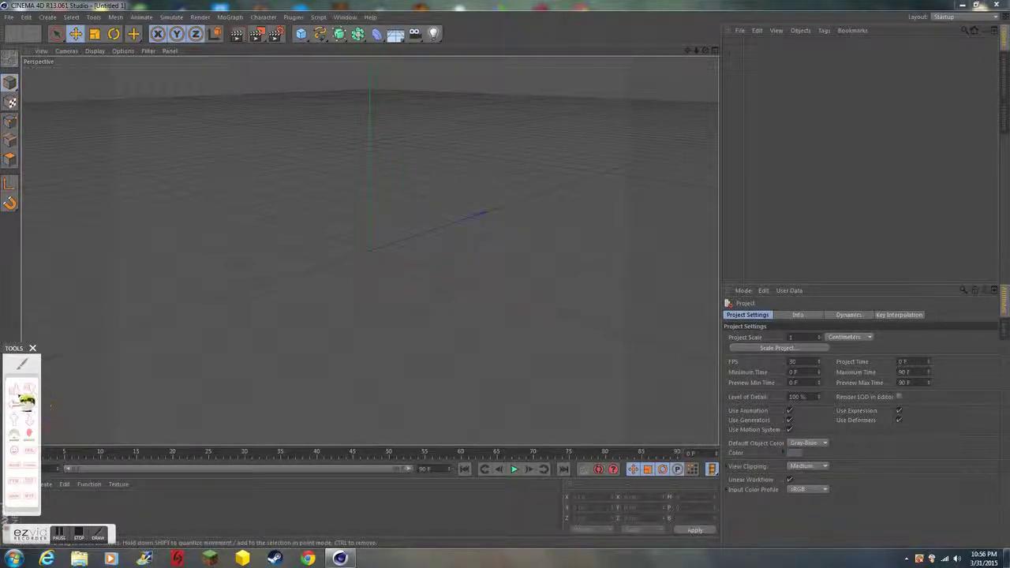
click(14, 389)
click(48, 67)
click(298, 67)
click(525, 59)
click(512, 288)
click(266, 296)
click(25, 240)
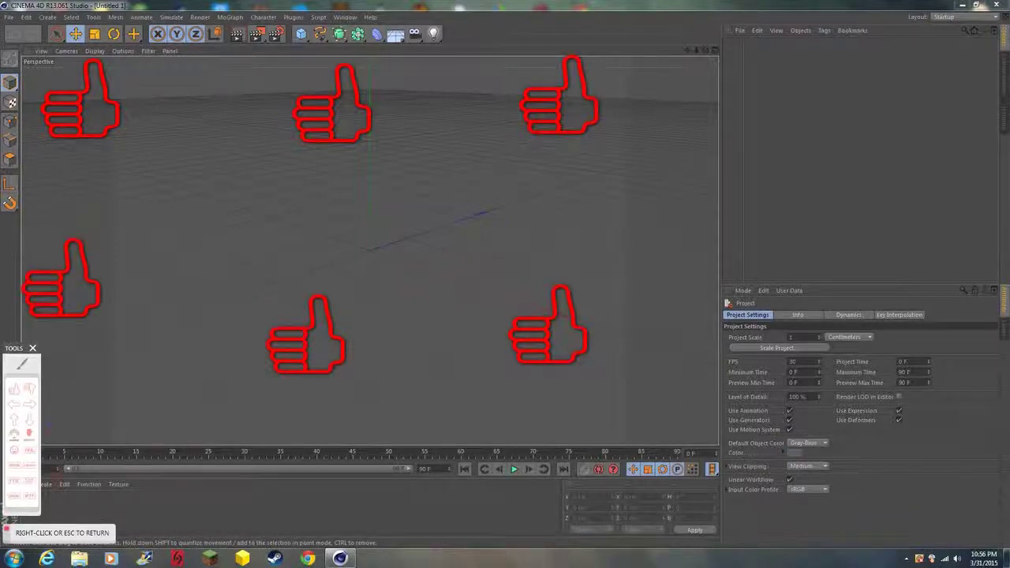
right_click(63, 430)
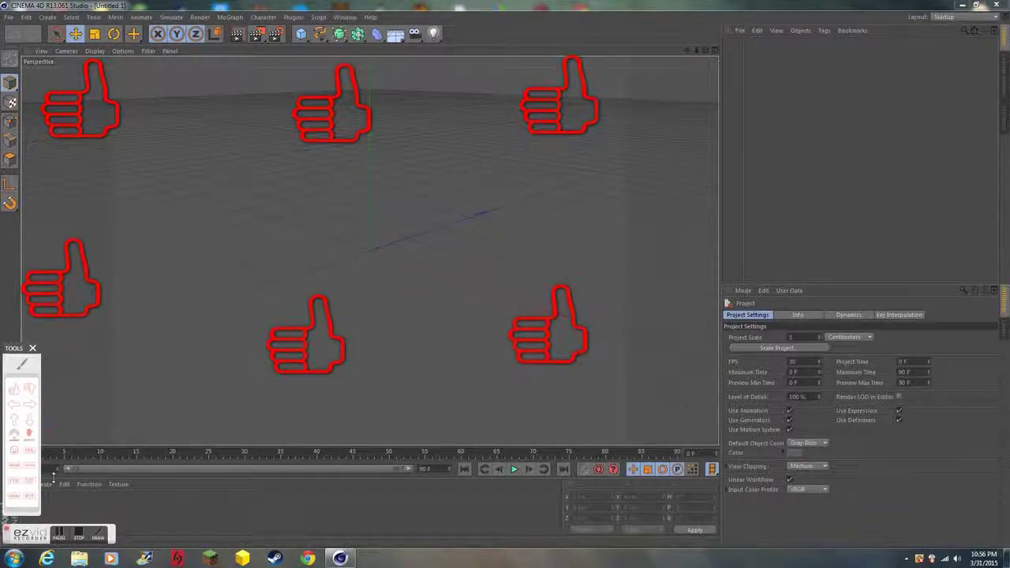
click(29, 479)
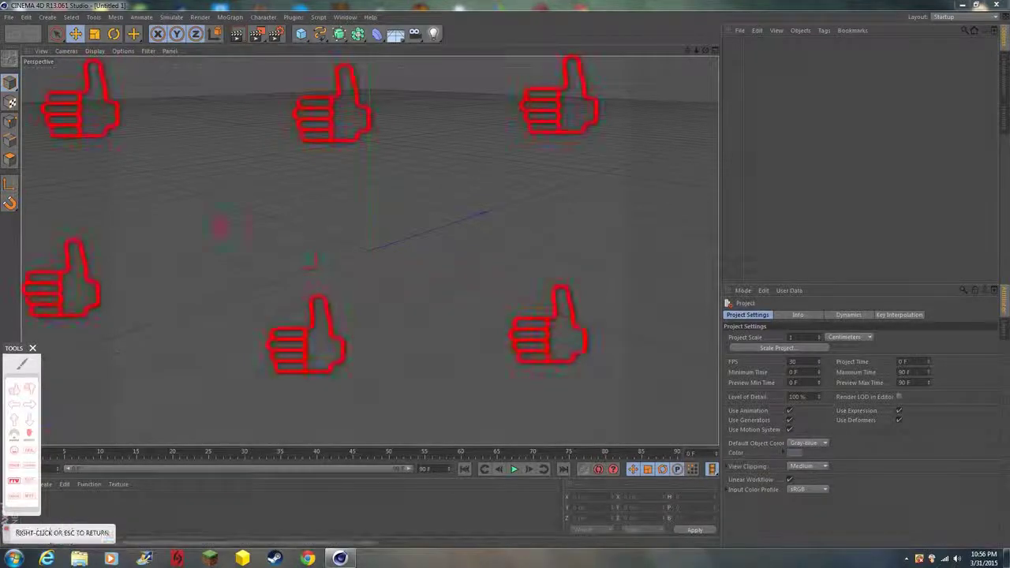
click(219, 224)
click(483, 187)
click(460, 171)
click(280, 139)
click(238, 193)
click(412, 237)
right_click(450, 252)
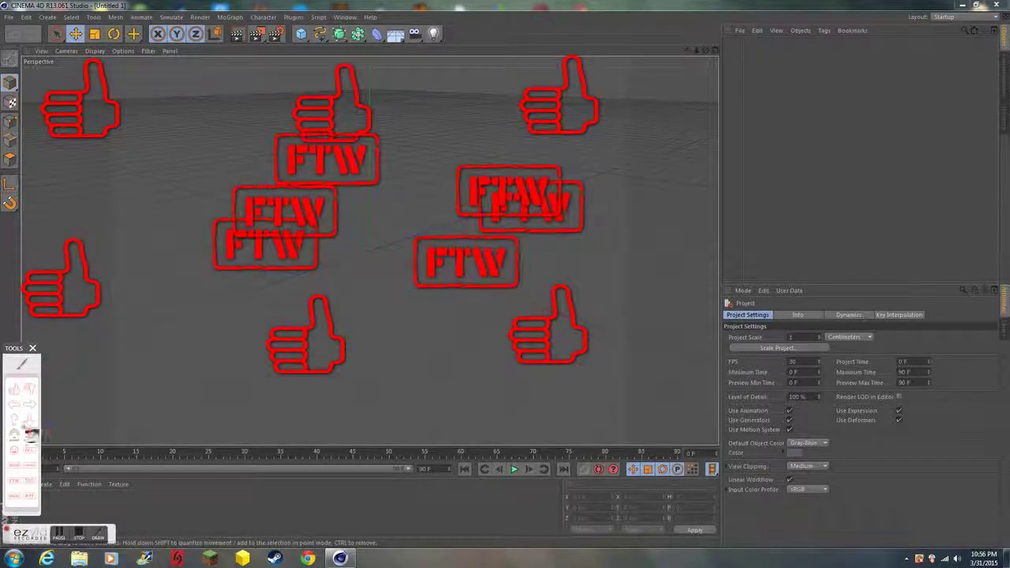
click(19, 451)
click(161, 309)
click(317, 267)
click(195, 303)
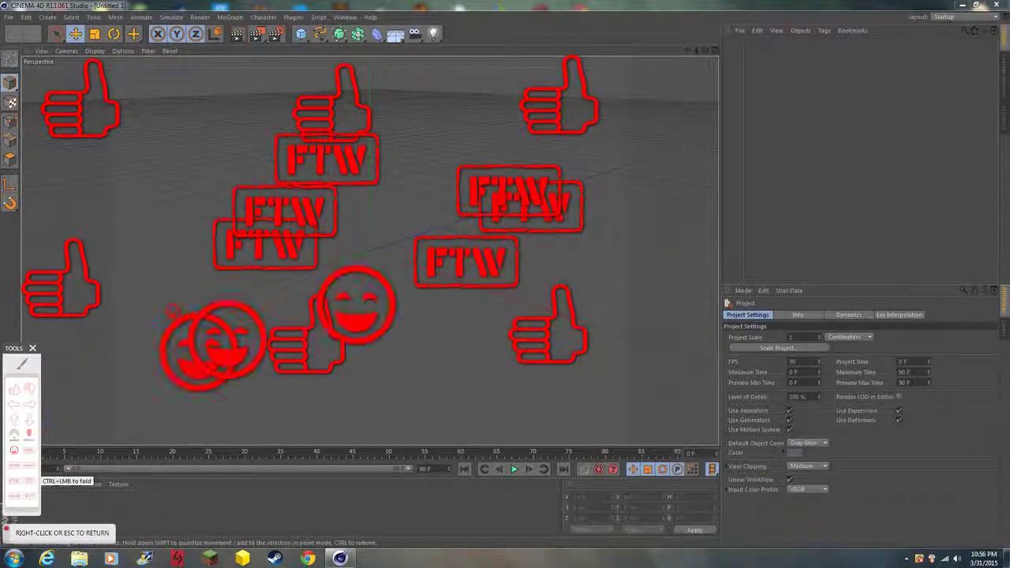
right_click(34, 347)
click(34, 348)
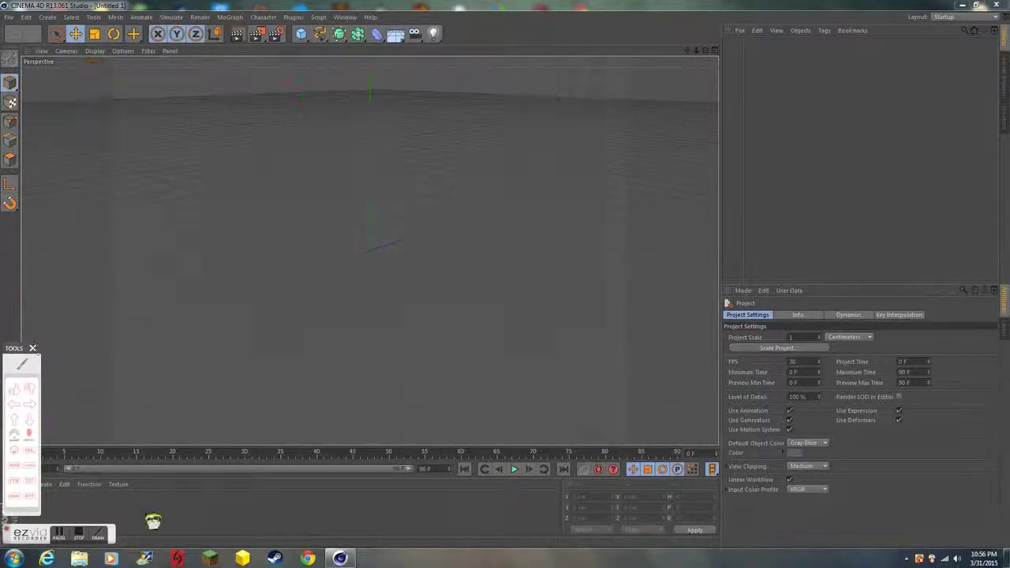